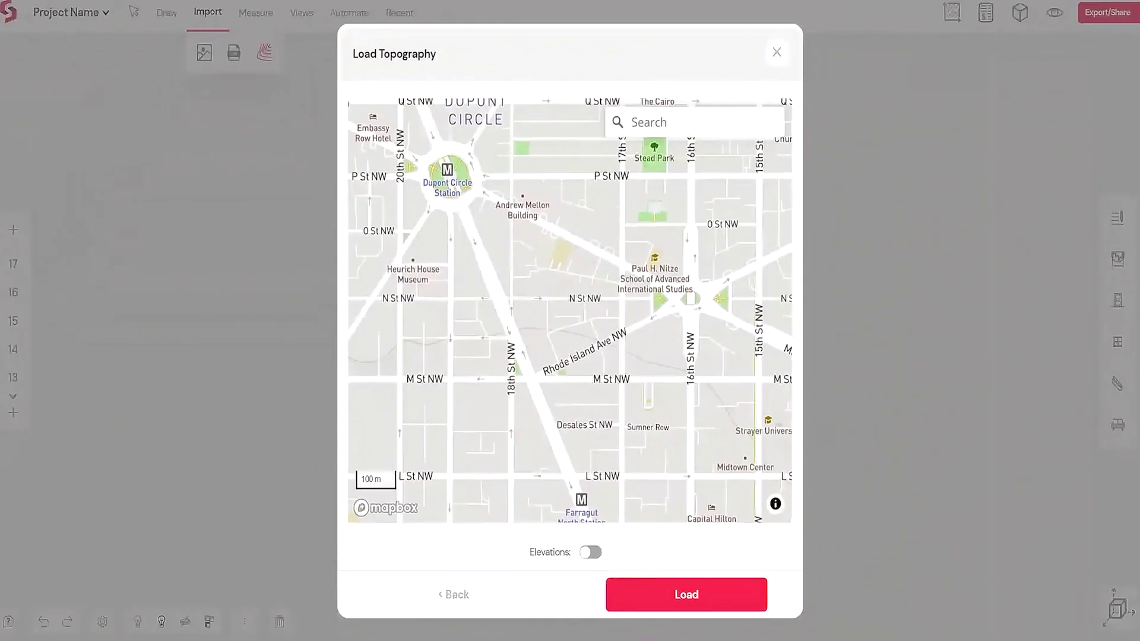
Search the map for 'Flatnue' and pull a tower block face outward
left_click(705, 119)
type("Flat")
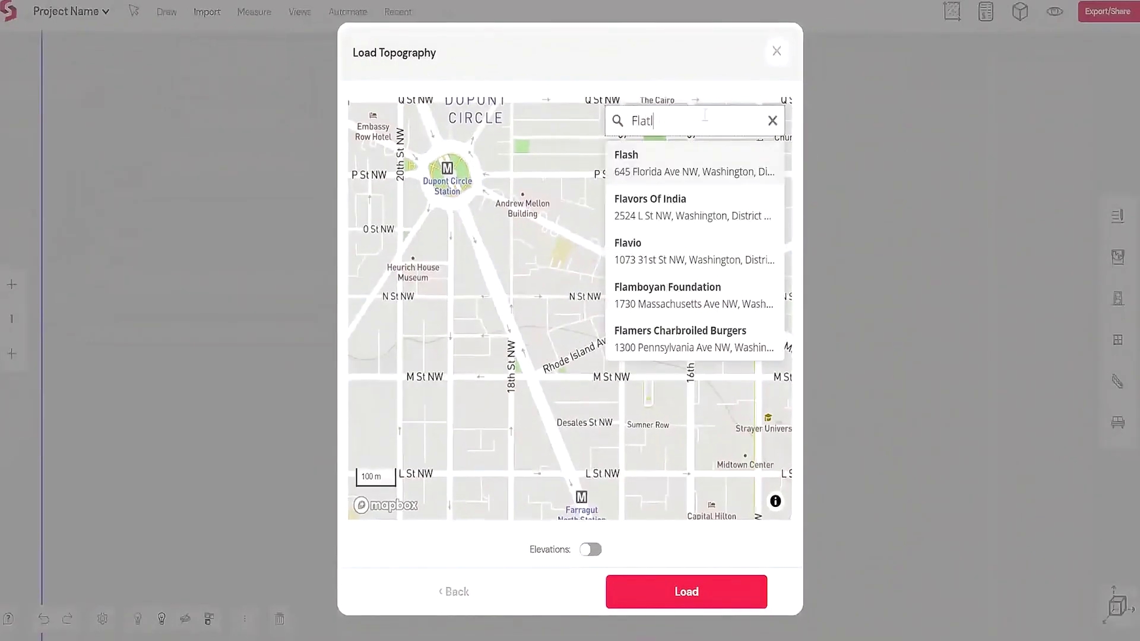
type("nue")
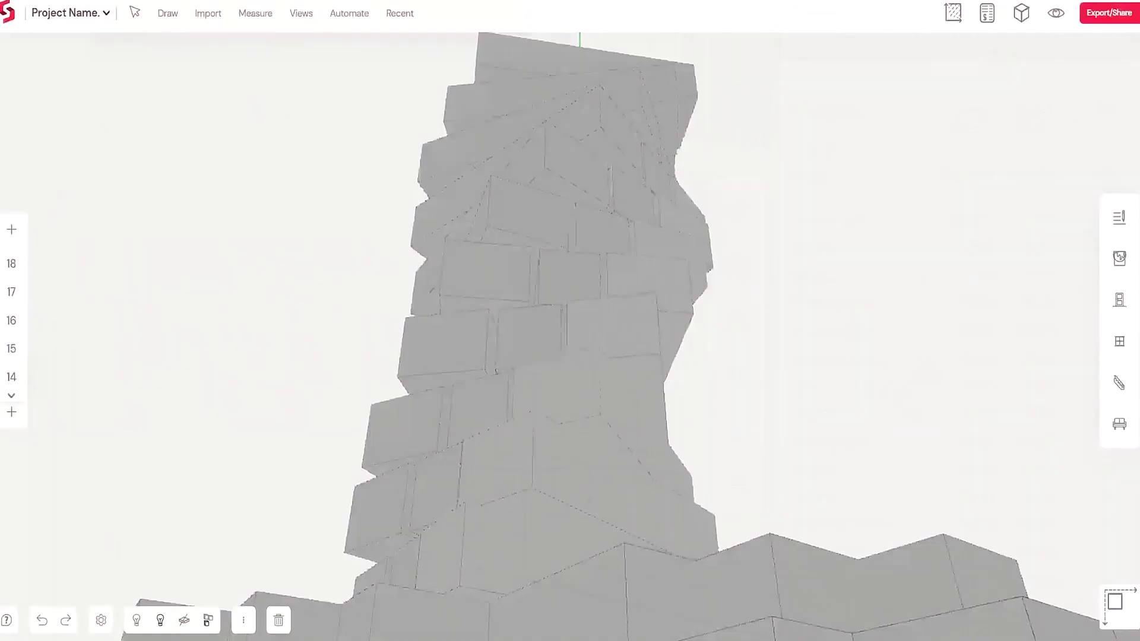
left_click(167, 13)
left_click(227, 51)
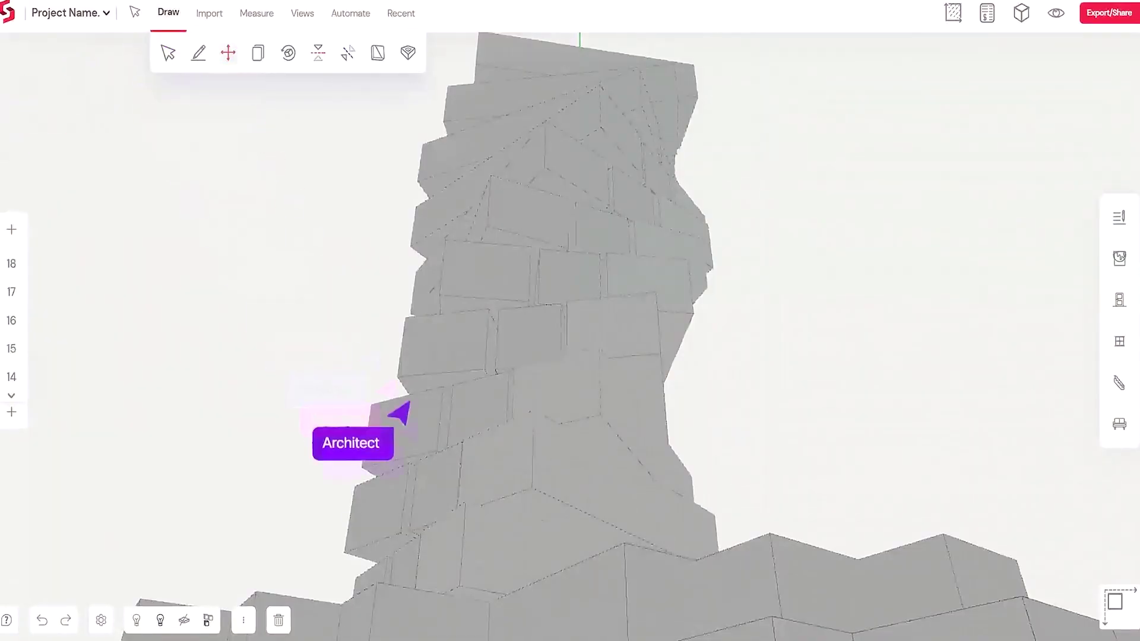
left_click_drag(412, 448, 361, 417)
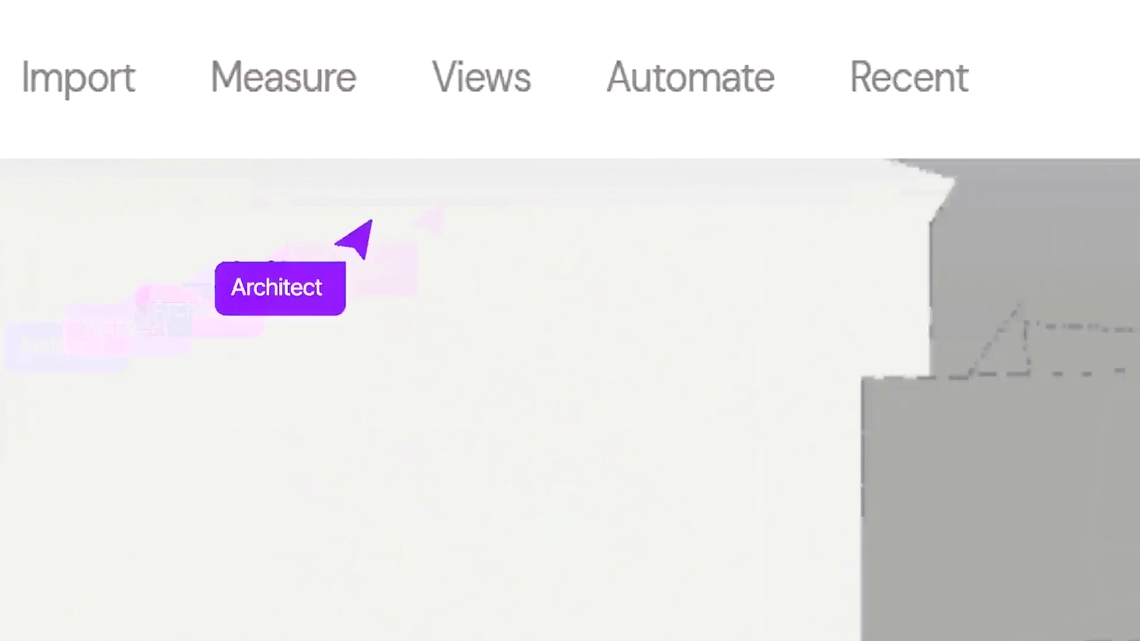
Open Automate, then Views, and show the sun path around the tower
left_click(397, 21)
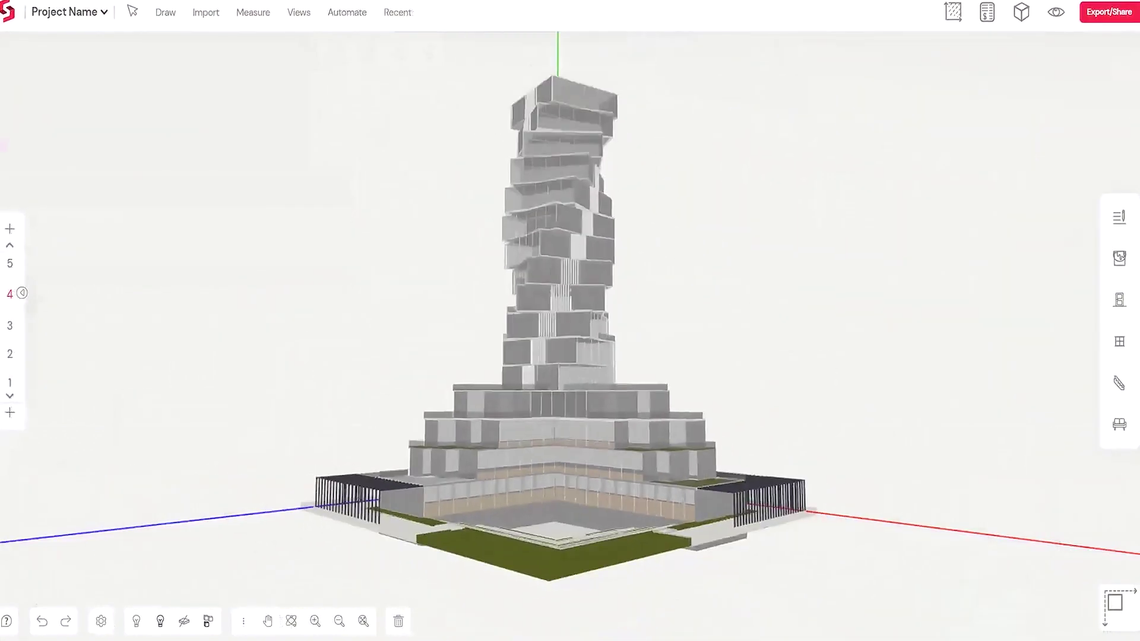
left_click(300, 10)
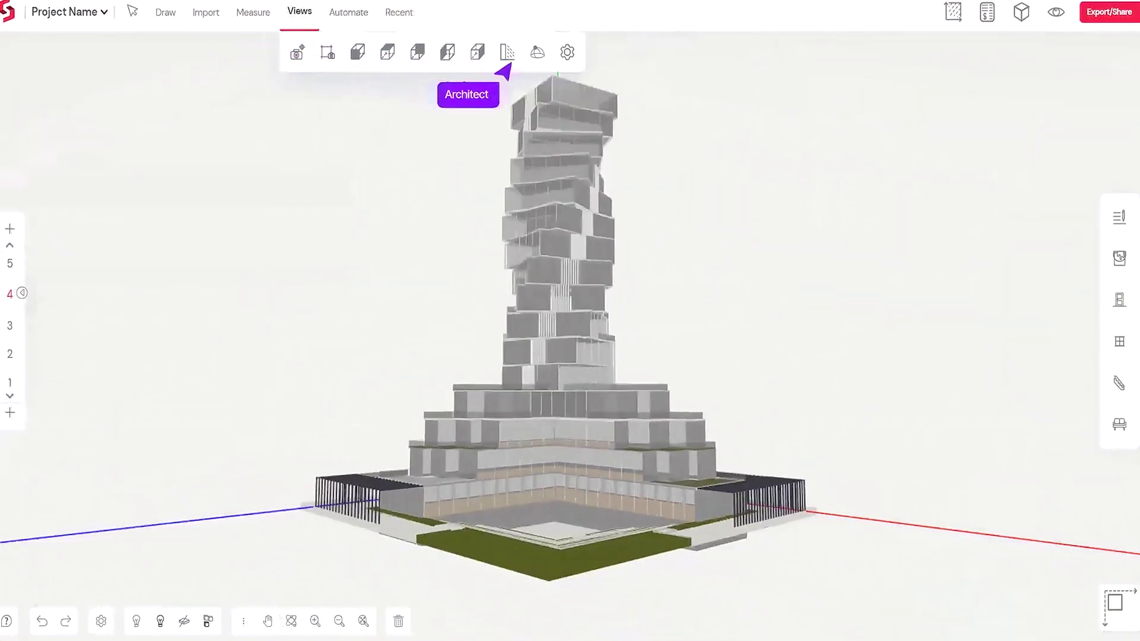
left_click(537, 52)
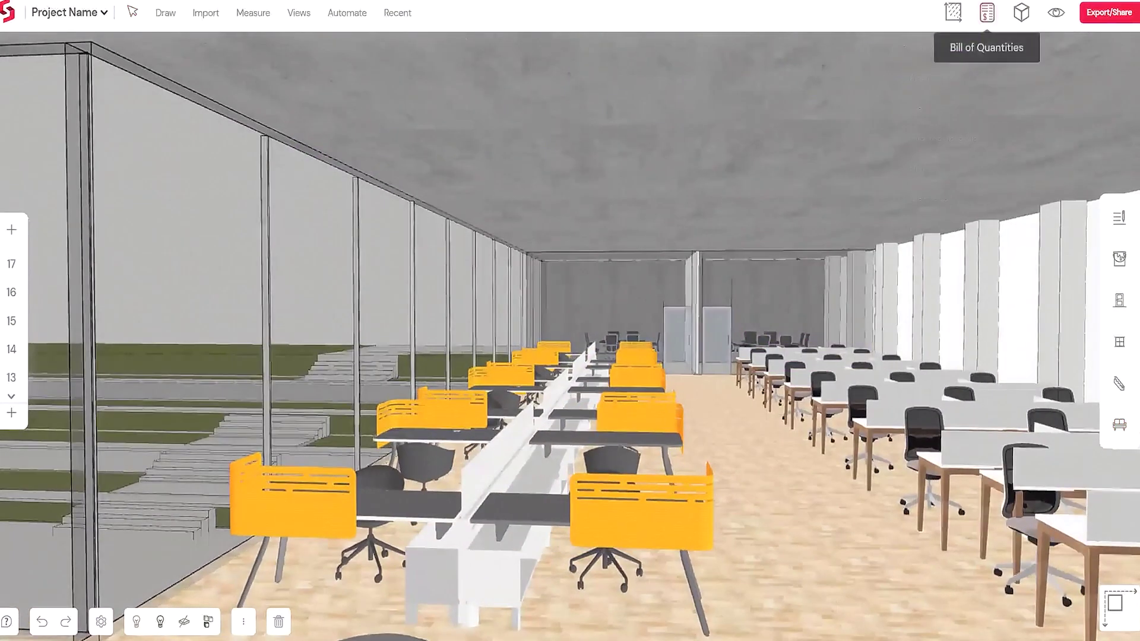
Open the Bill of Quantities and expand the floor quantities list
left_click(987, 12)
left_click(911, 81)
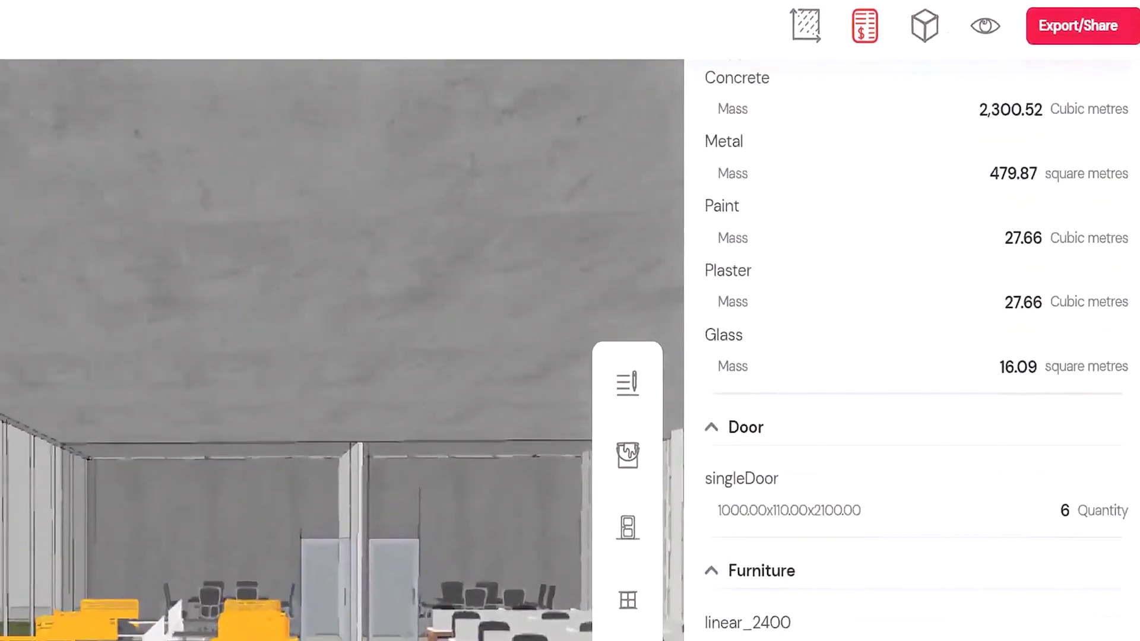
scroll(914, 356, "down", 3)
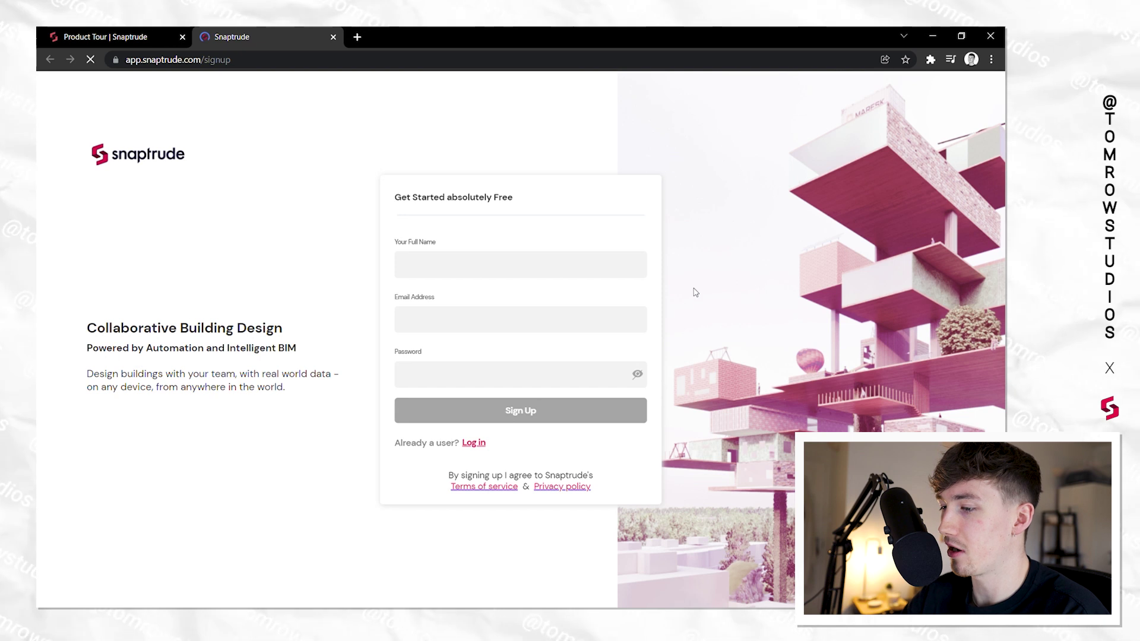
Enter the full name, e-mail and password, and submit the sign-up form
left_click(480, 265)
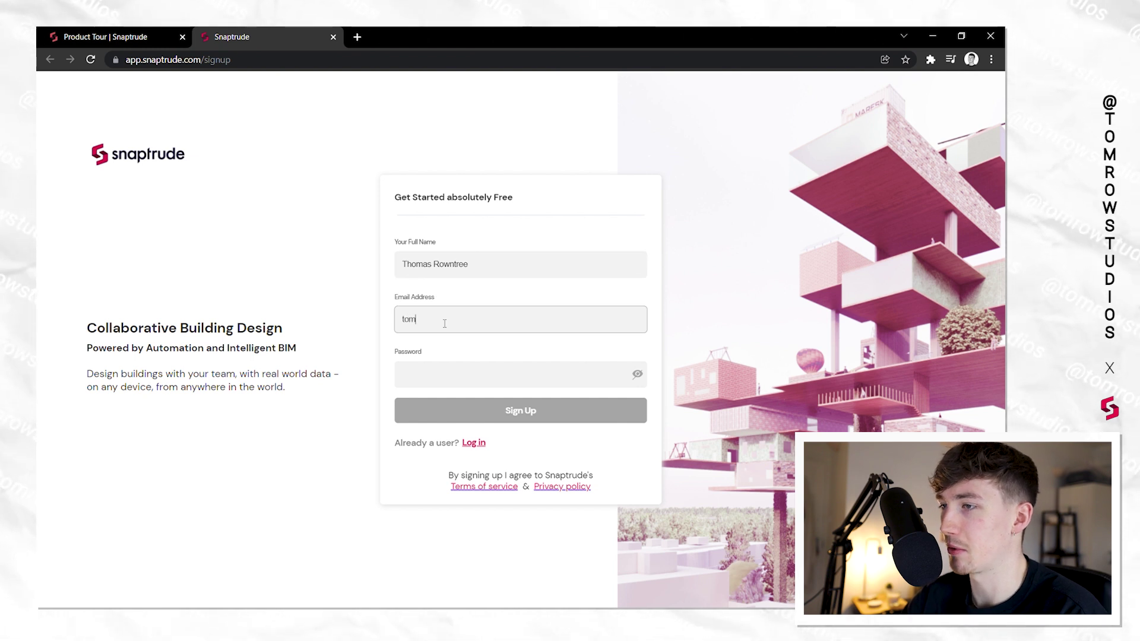
left_click(472, 356)
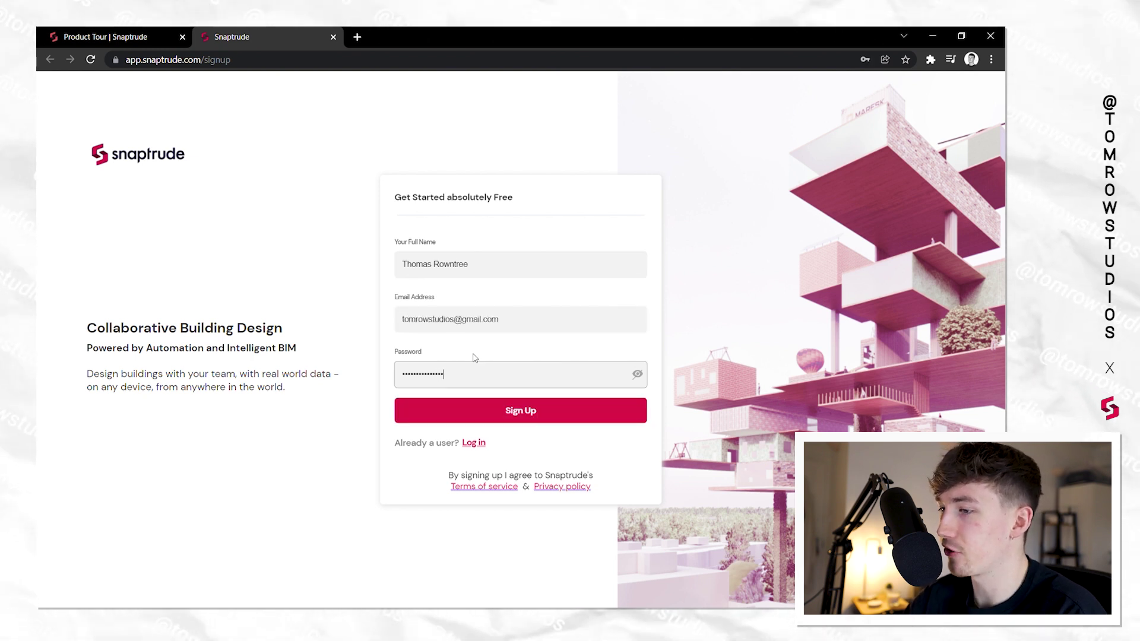
left_click(493, 409)
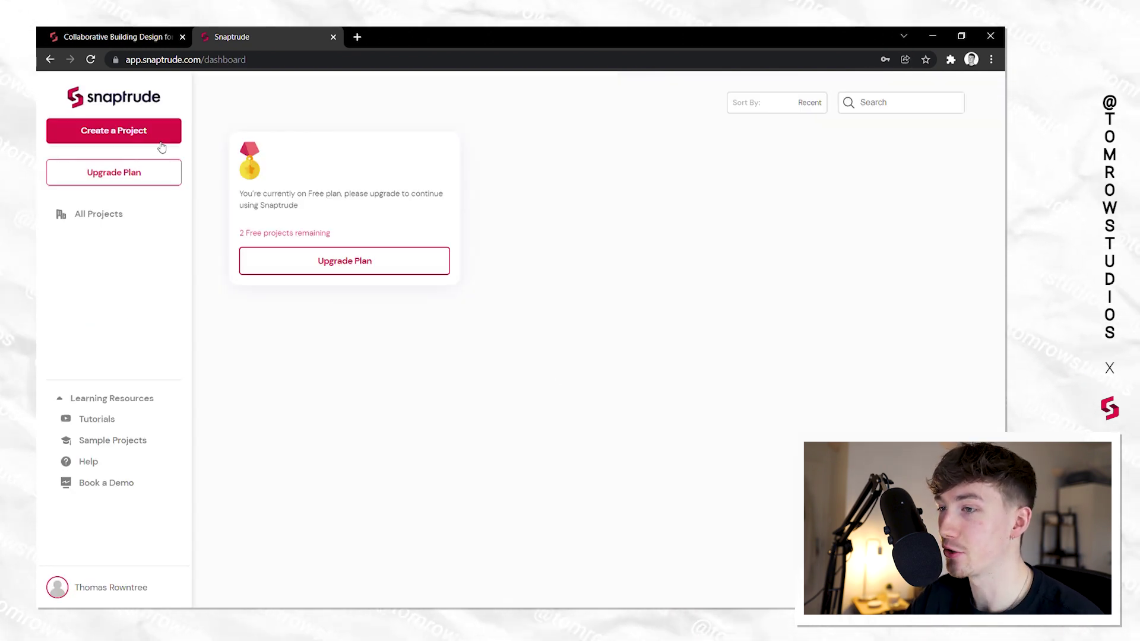
Create a new project named Test with Millimeter units
left_click(161, 141)
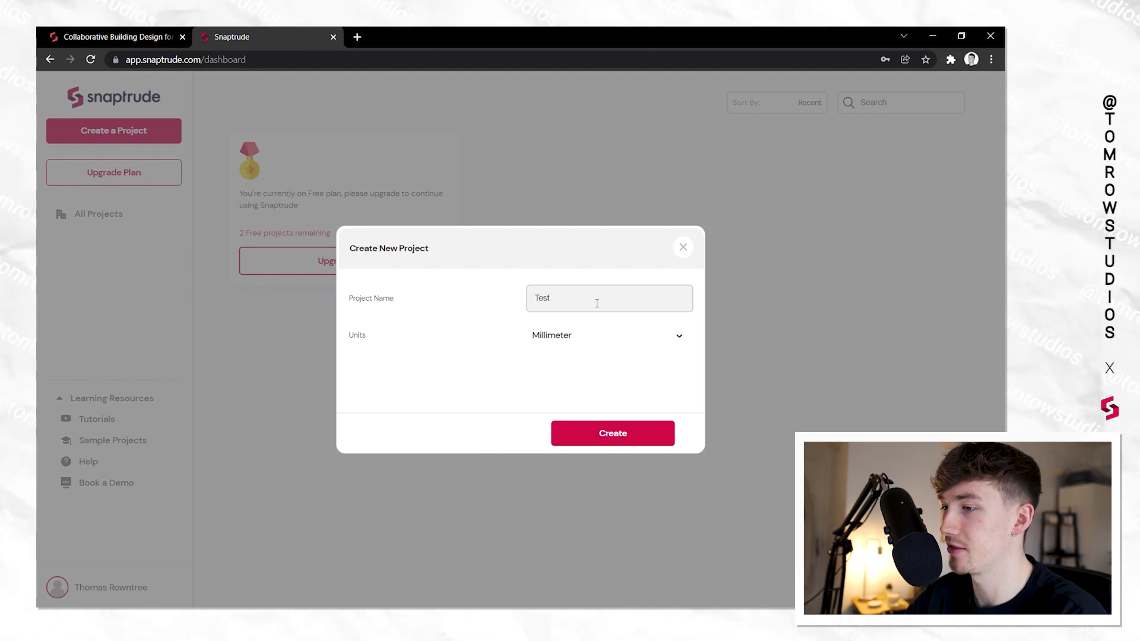
left_click(604, 331)
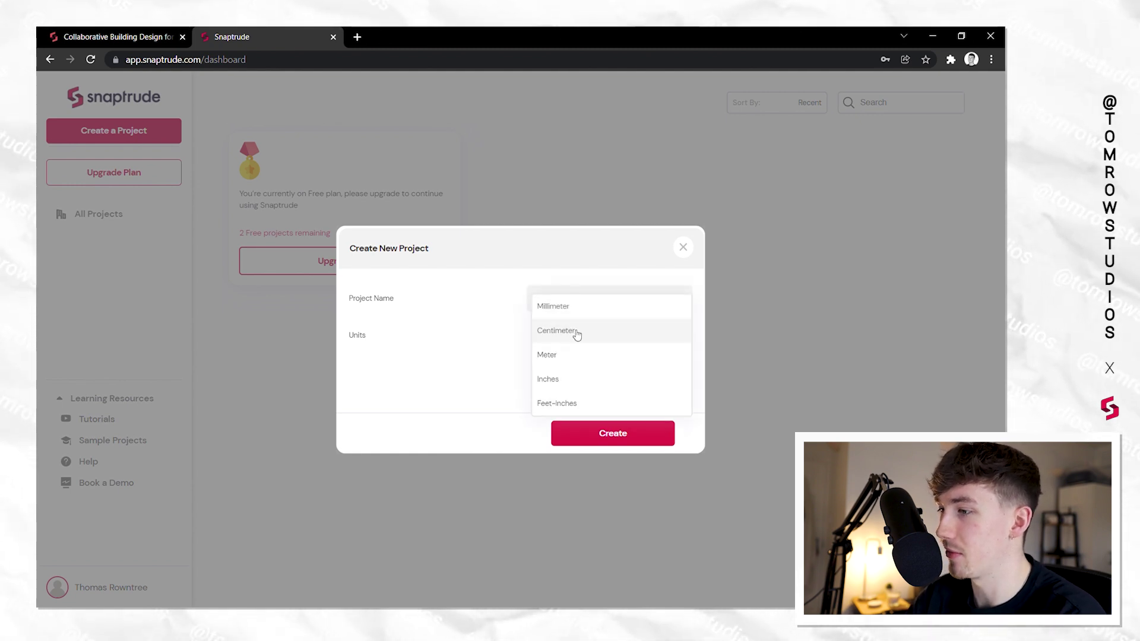
left_click(579, 306)
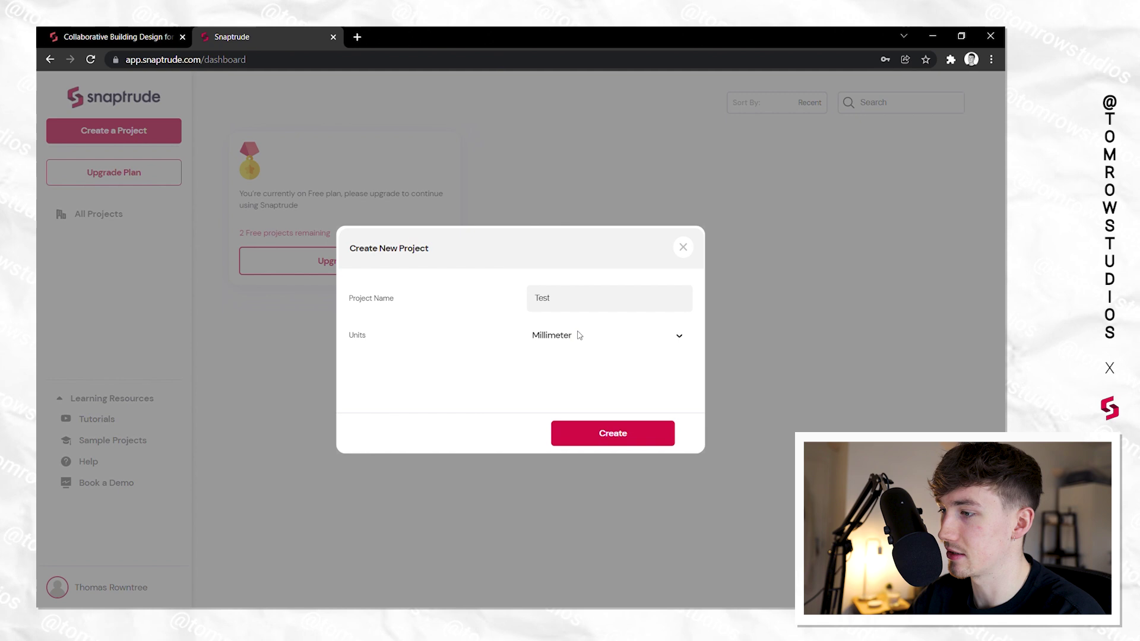
left_click(613, 434)
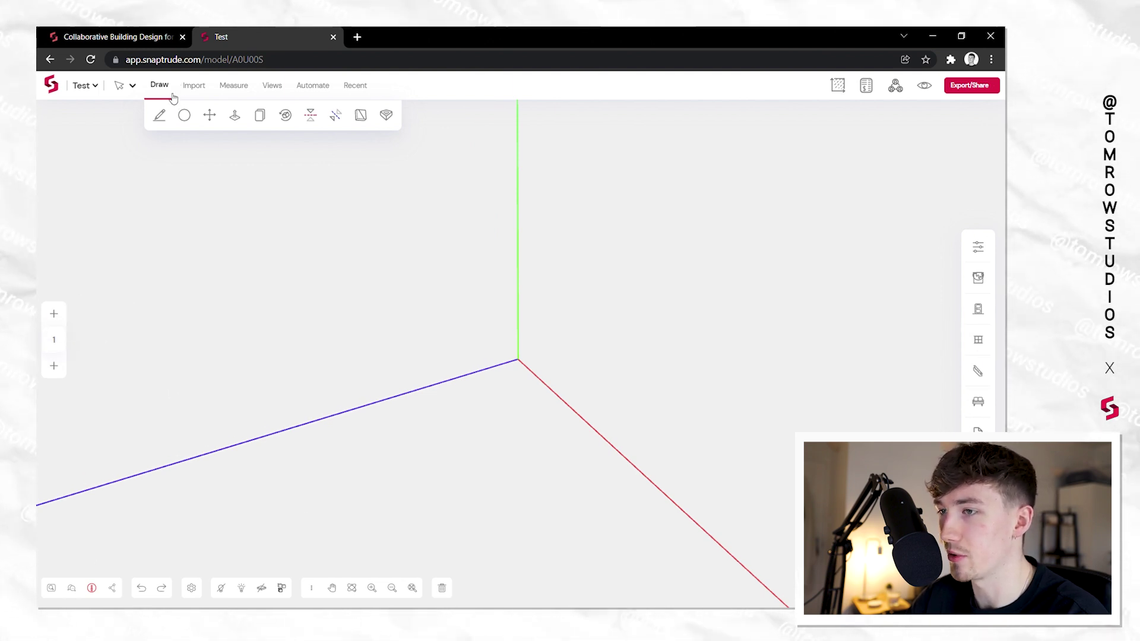
Browse the Import, Measure, Views and Automate tabs, ending back on Draw
mouse_move(237, 91)
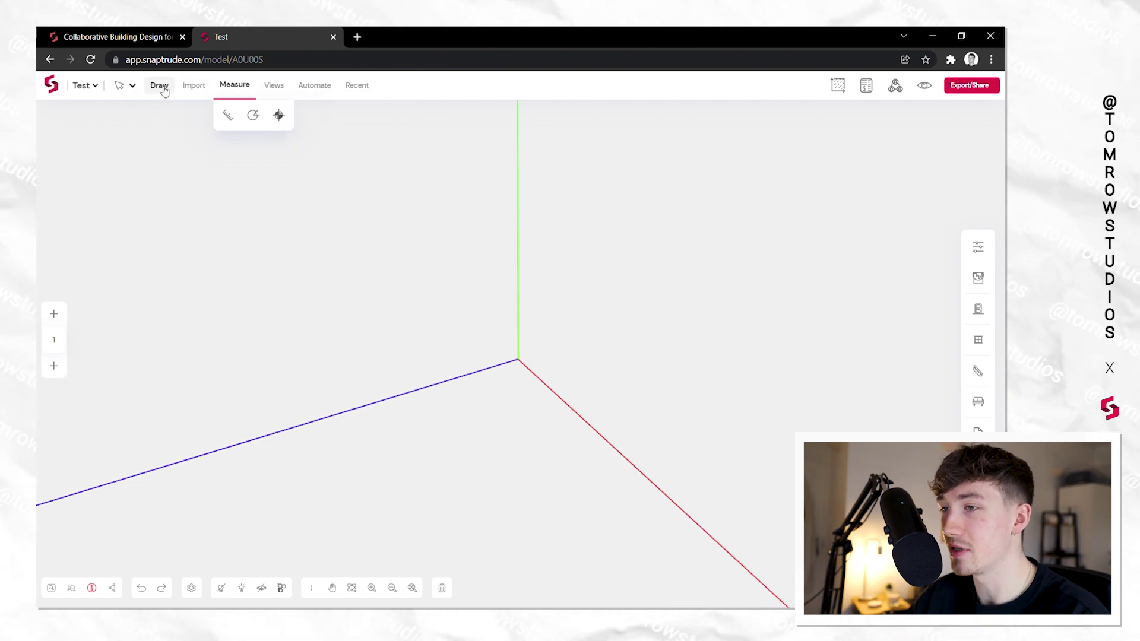
mouse_move(165, 90)
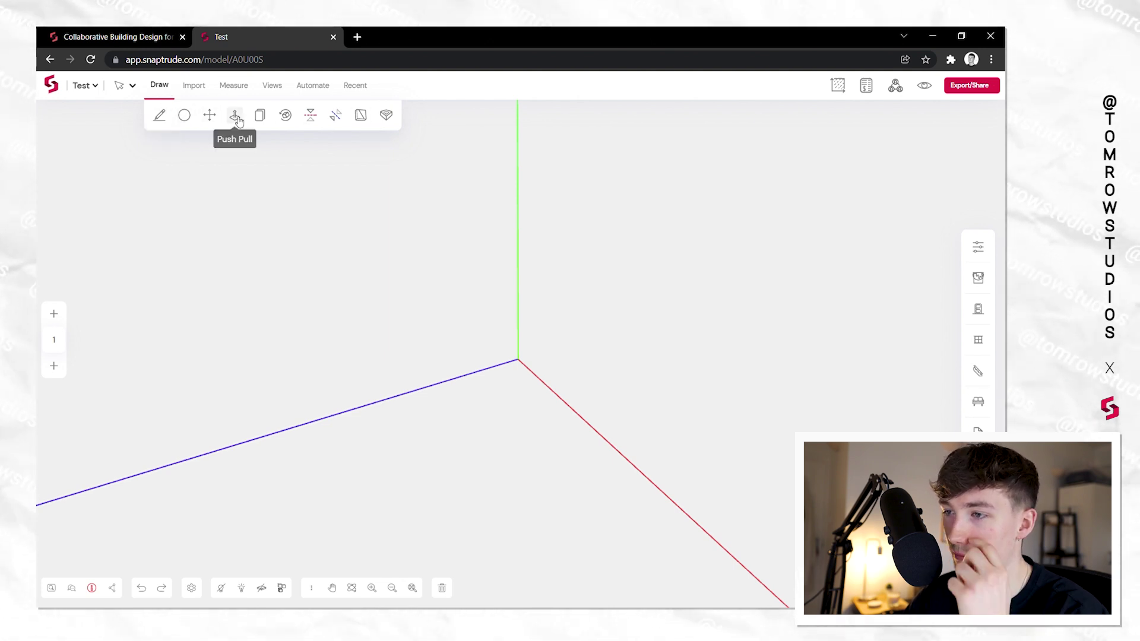
left_click(200, 87)
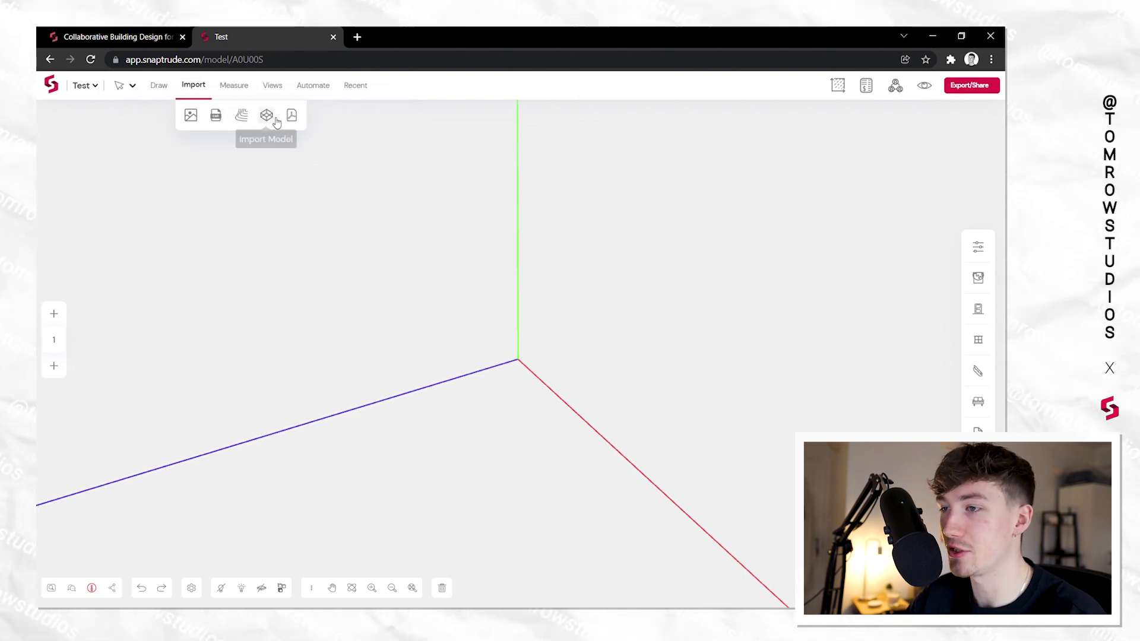
left_click(237, 87)
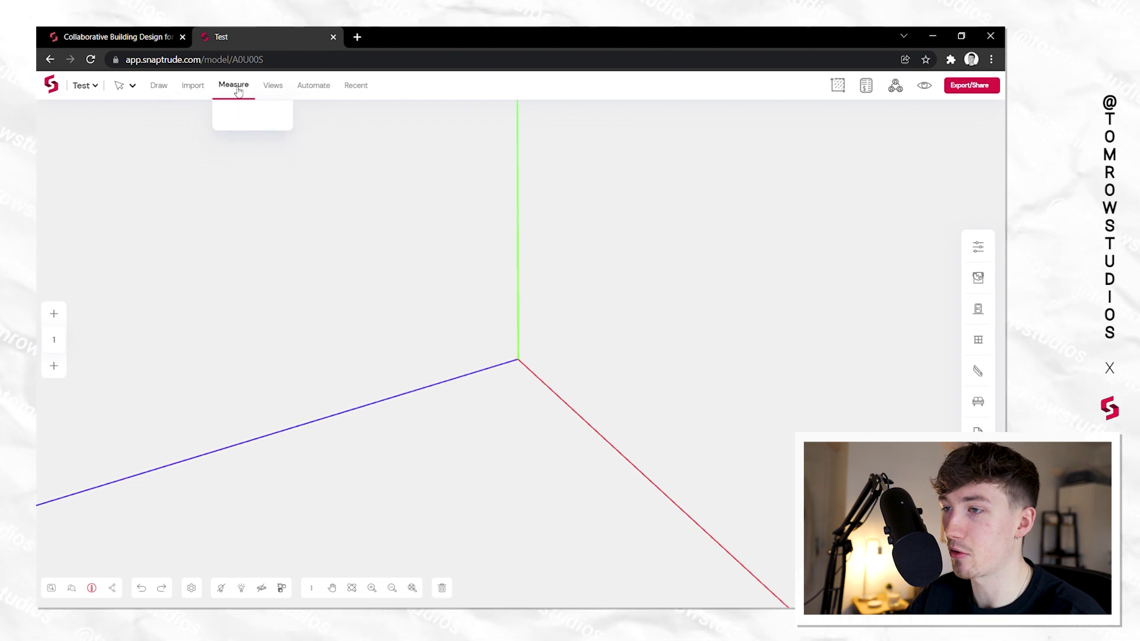
left_click(269, 87)
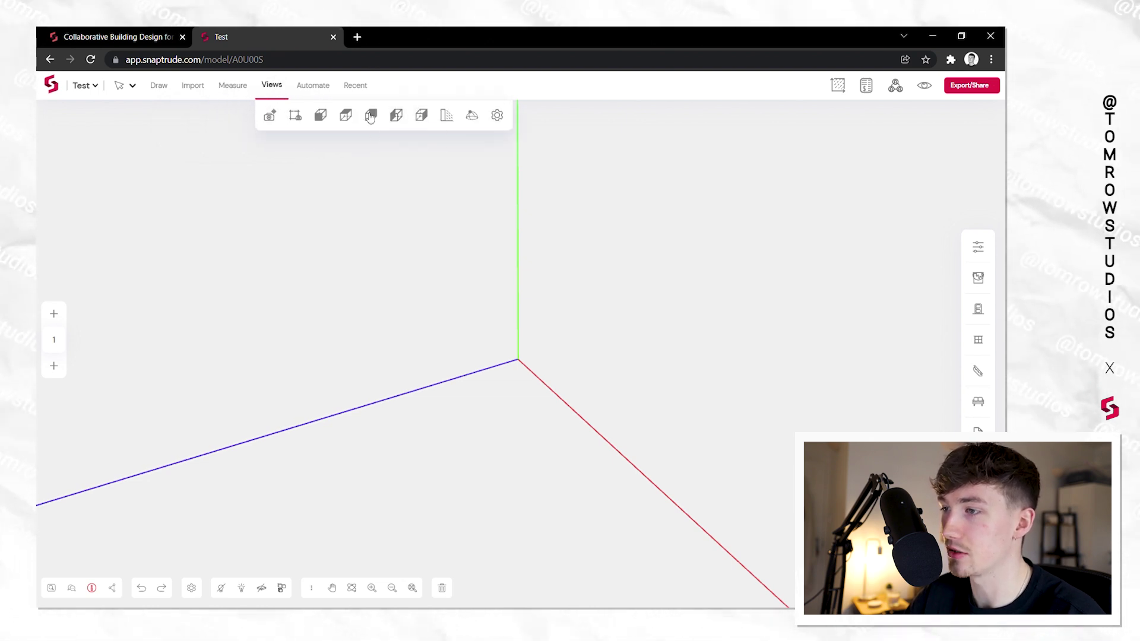
left_click(319, 87)
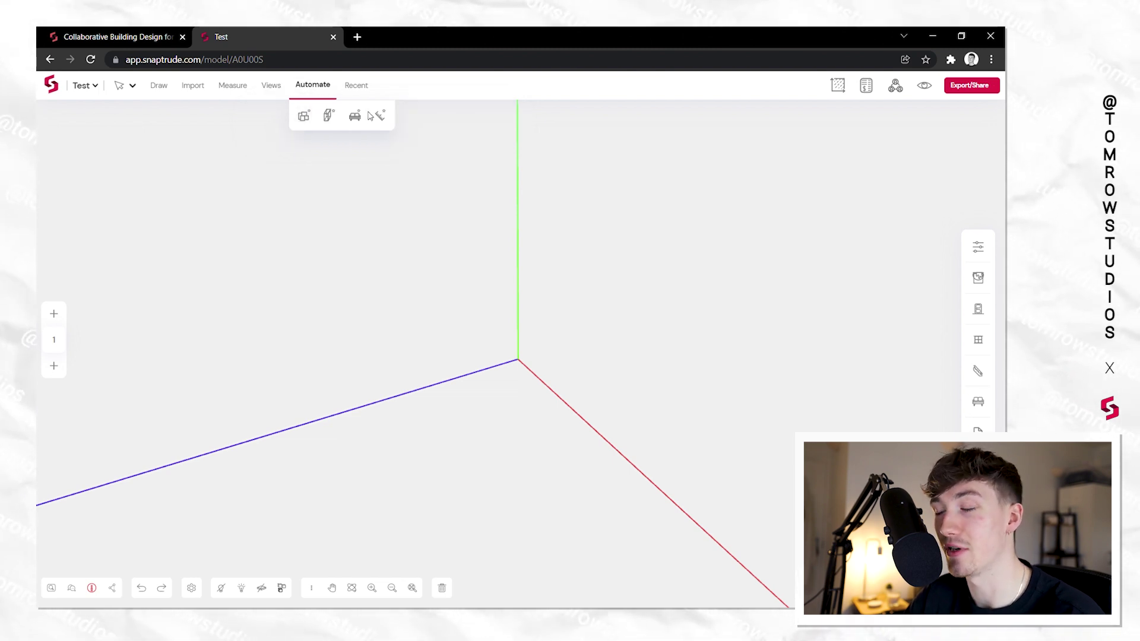
left_click(159, 86)
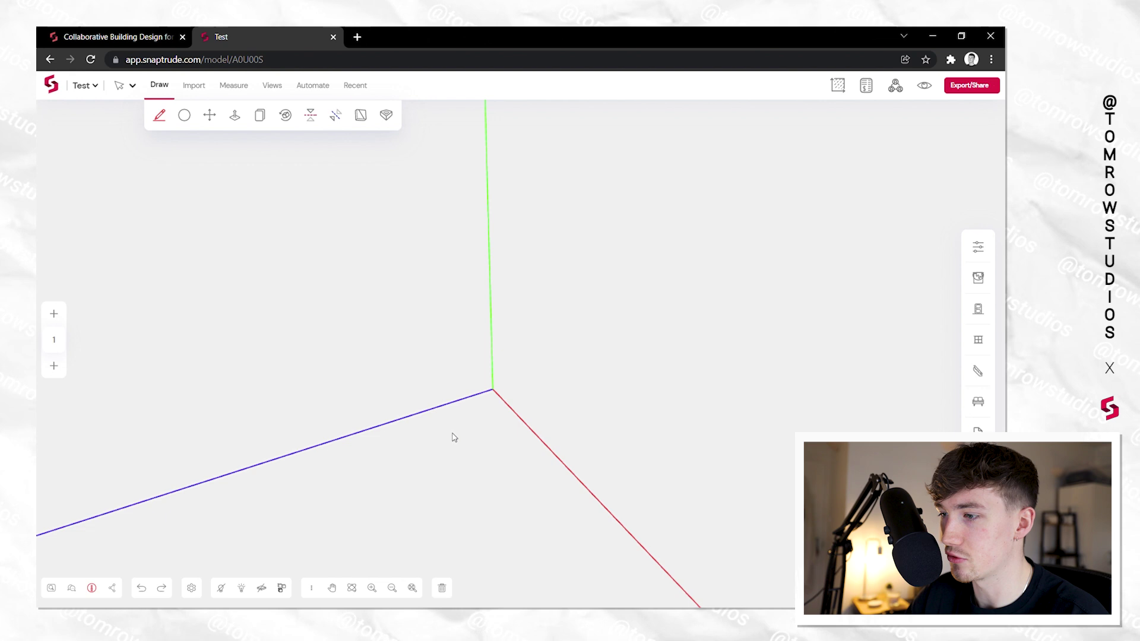
Draw a rectangle near the origin to create a block mass
left_click(496, 414)
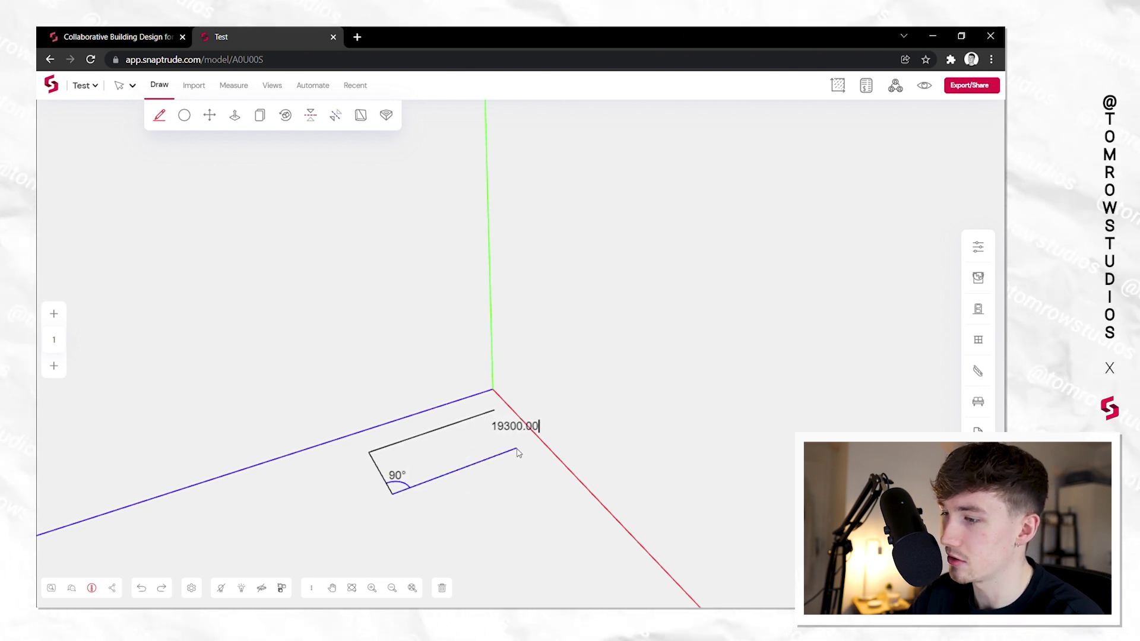
left_click(528, 446)
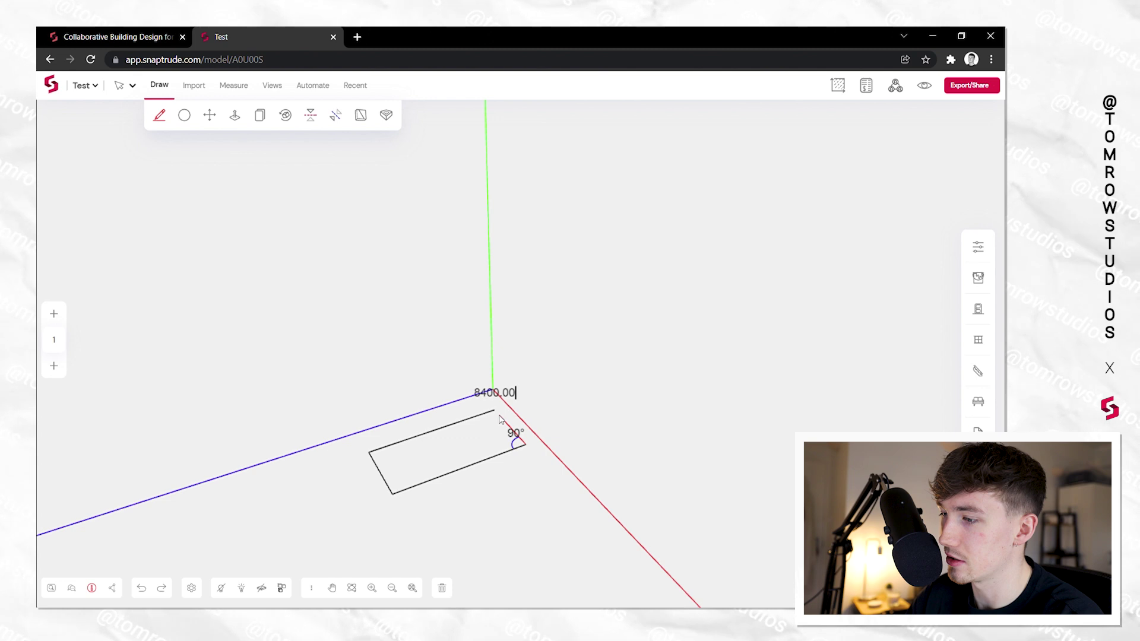
left_click(494, 410)
scroll(466, 509, "up", 4)
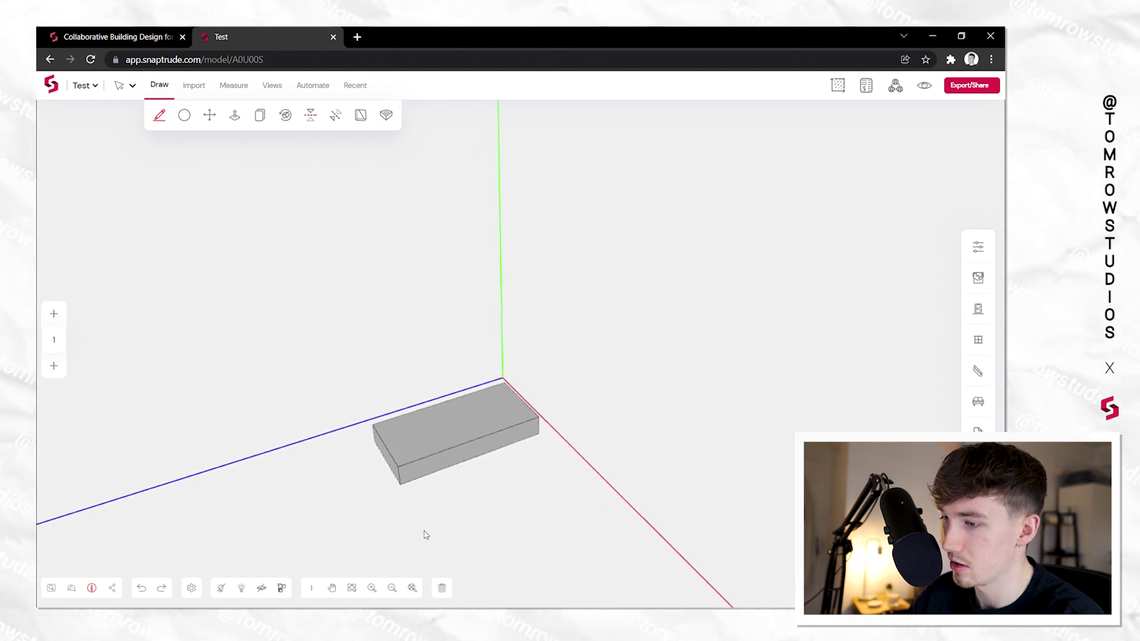
scroll(417, 493, "up", 3)
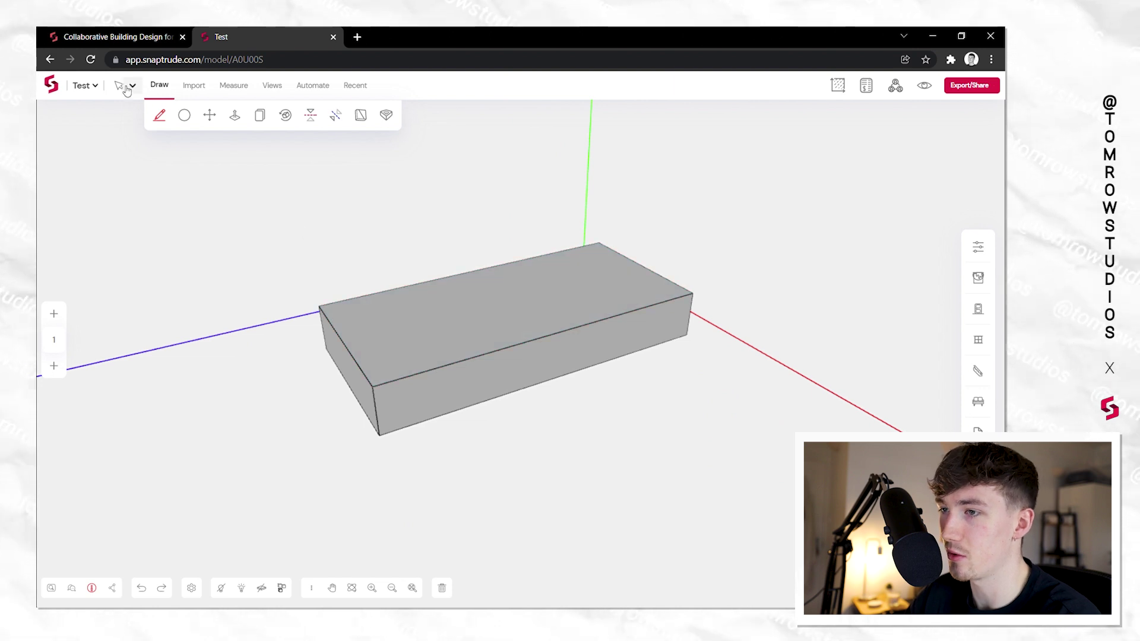
Copy the grey box 3000 up, using its corner as the base point
left_click(452, 340)
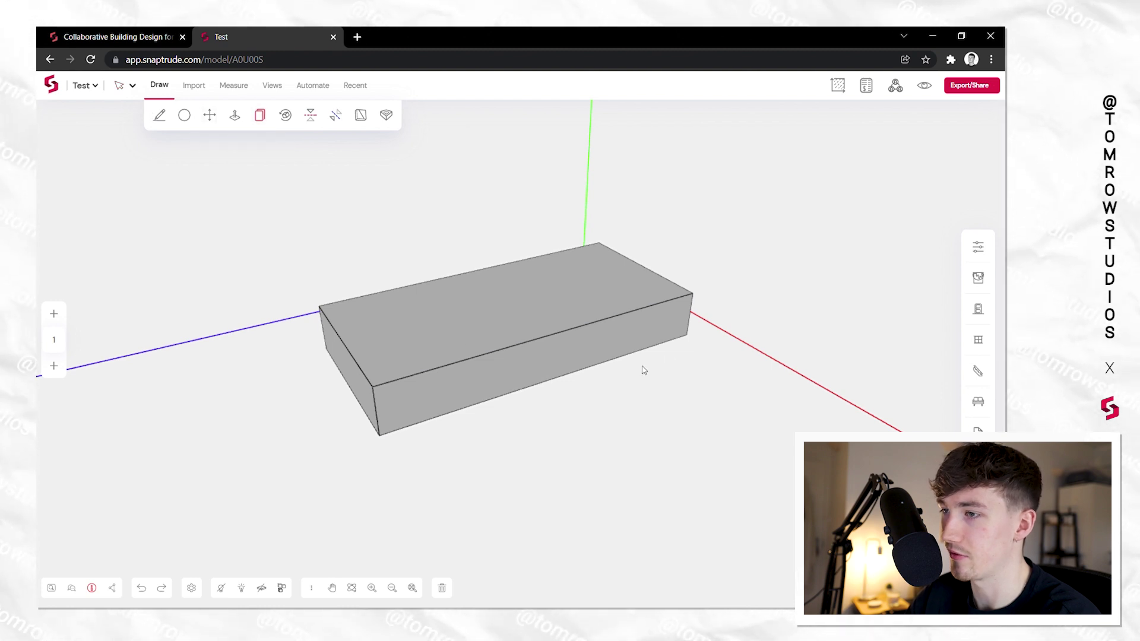
left_click(687, 337)
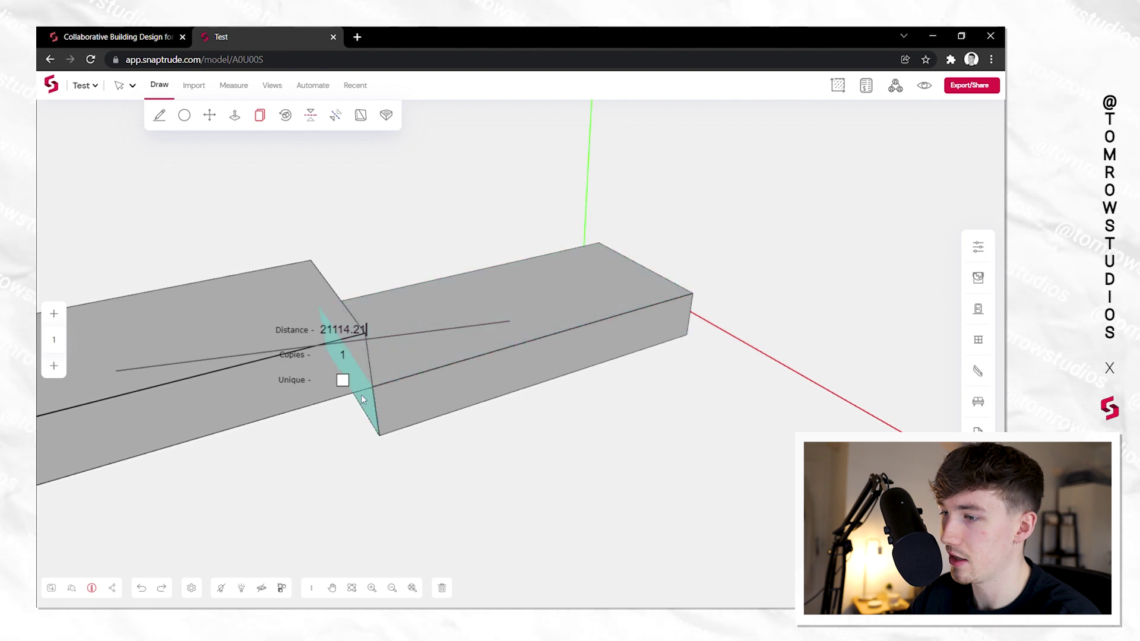
left_click(373, 388)
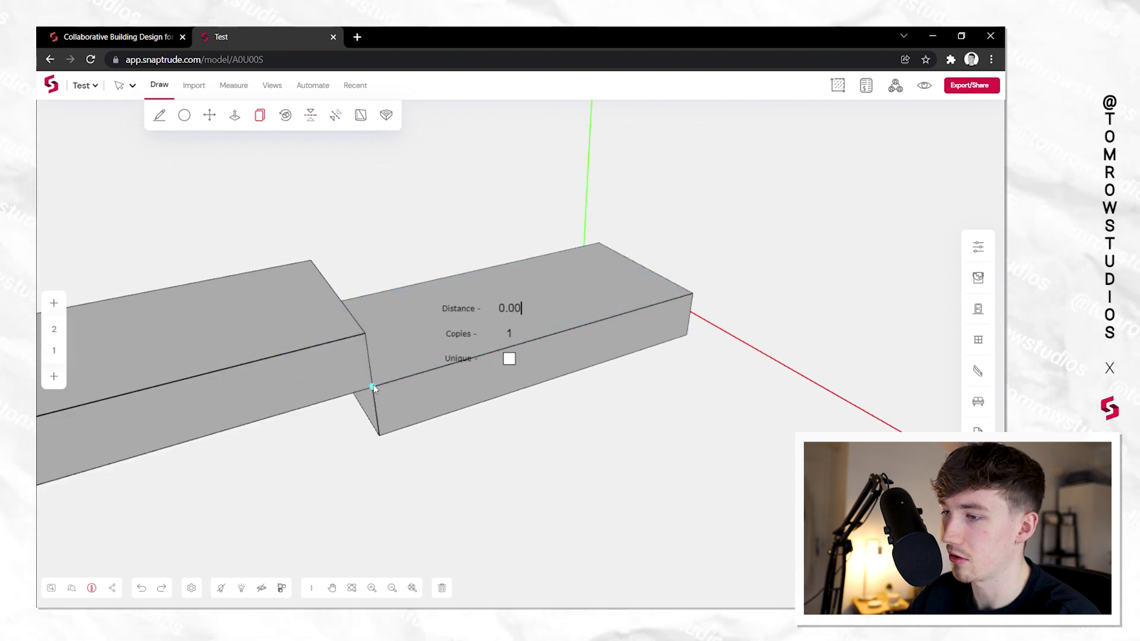
left_click(364, 336)
Place a further copy to reach five levels, then pick the left box's front face for push-pull
right_click_drag(415, 357, 388, 282)
left_click(388, 283)
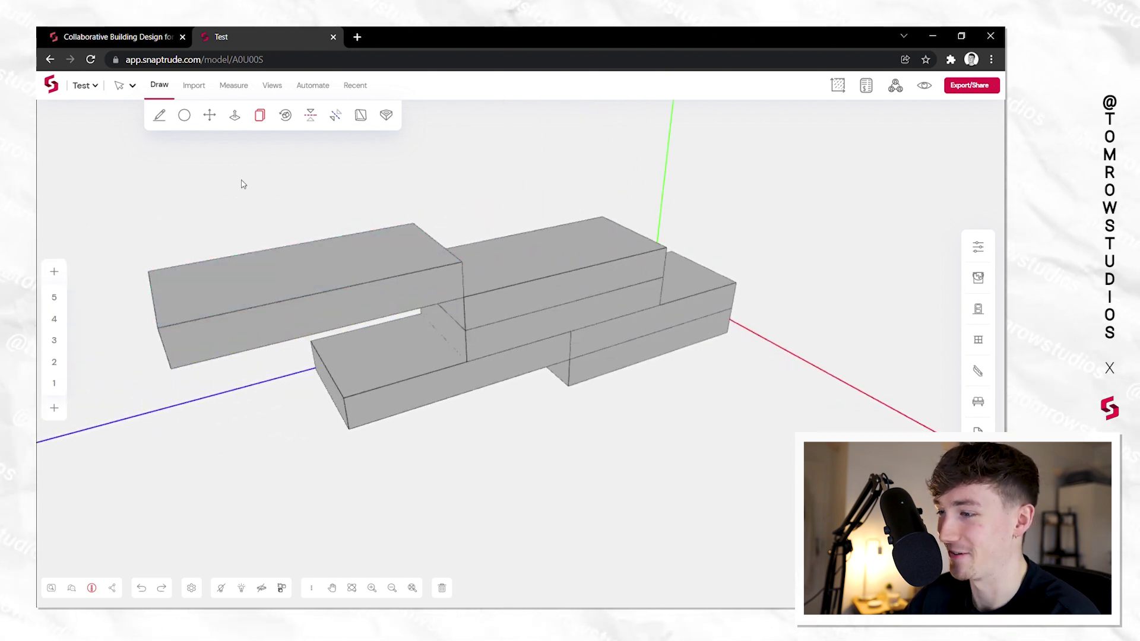
left_click(235, 117)
left_click(359, 303)
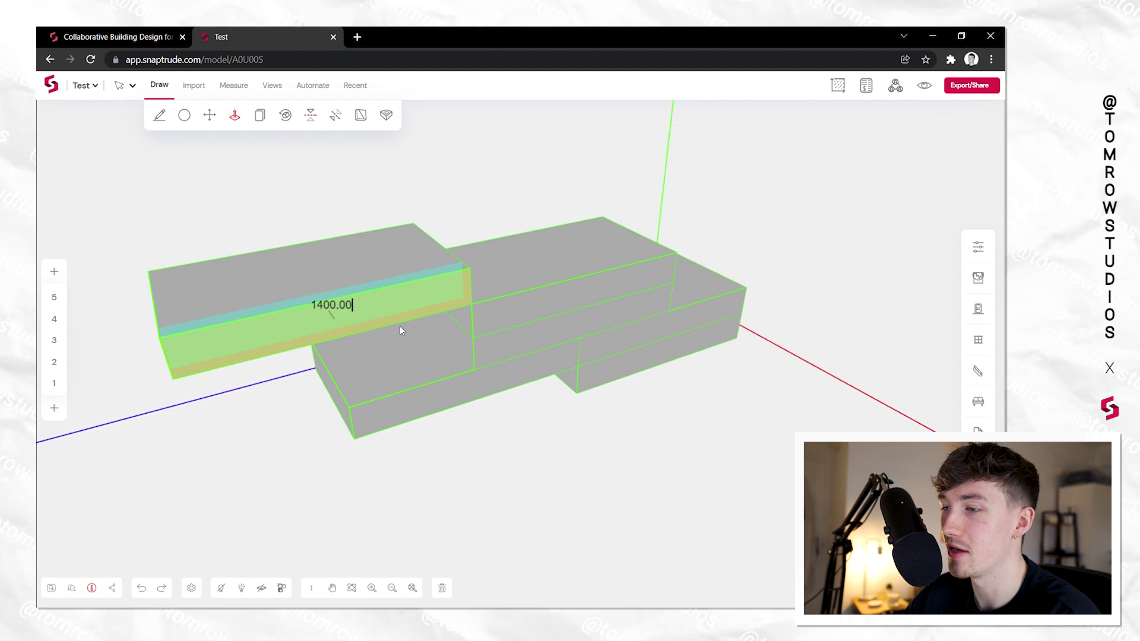
Commit the left box pull, then push a side face to slant the slabs
left_click(429, 322)
left_click(525, 265)
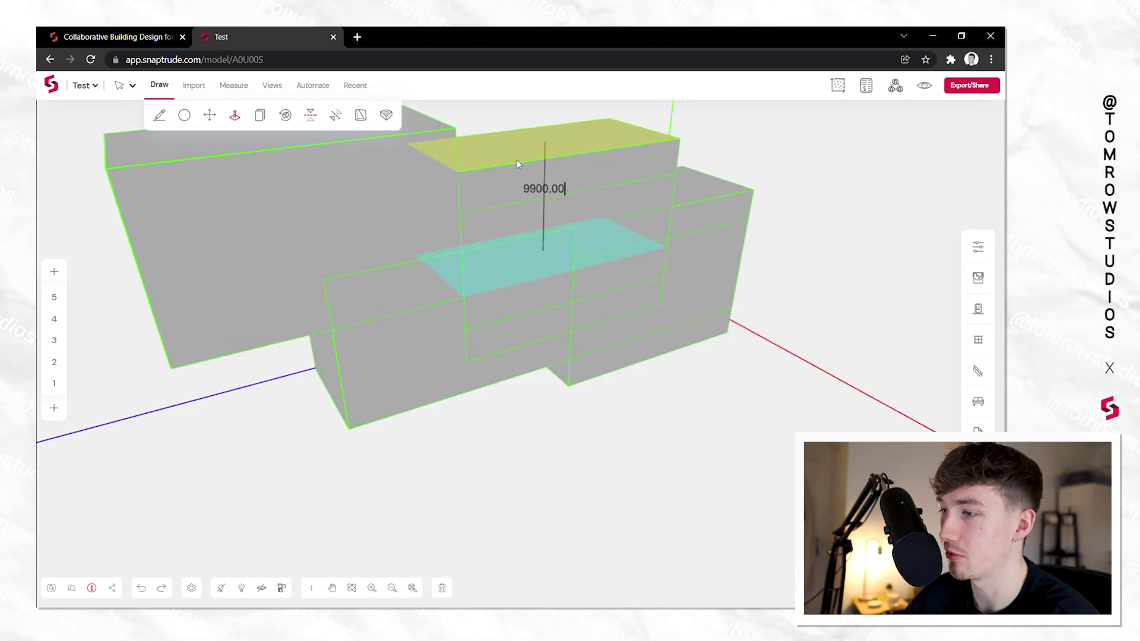
key("Escape")
key("ctrl+z")
left_click(538, 355)
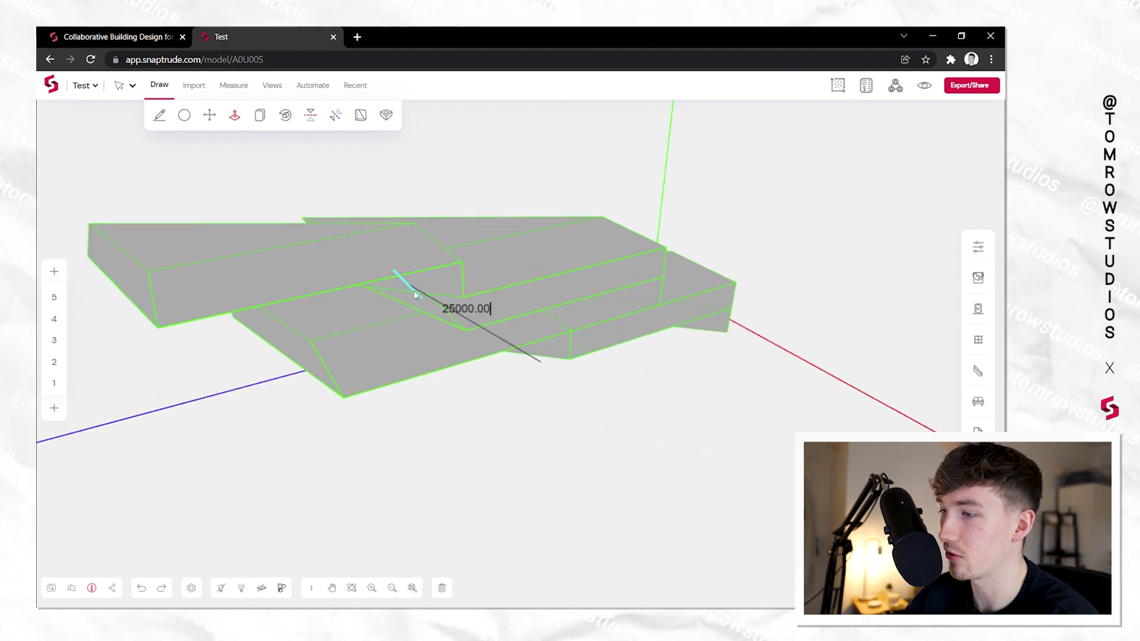
left_click(570, 380)
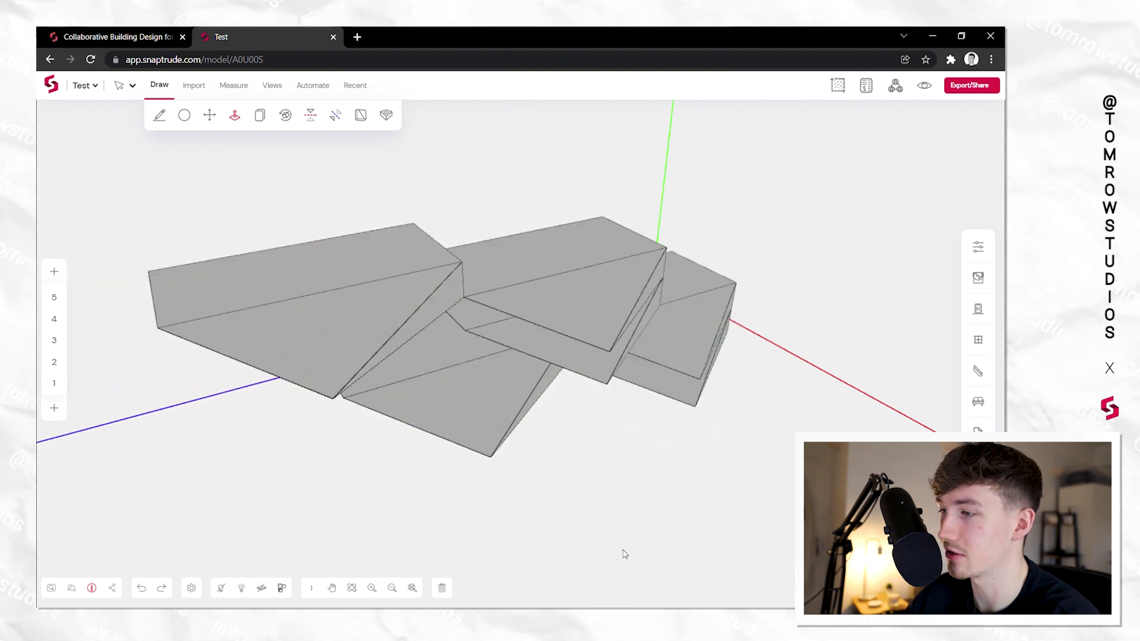
Orbit and zoom around the stepped massing to inspect the slanted blocks
scroll(734, 443, "down", 5)
middle_click_drag(603, 418, 522, 478)
scroll(503, 484, "down", 5)
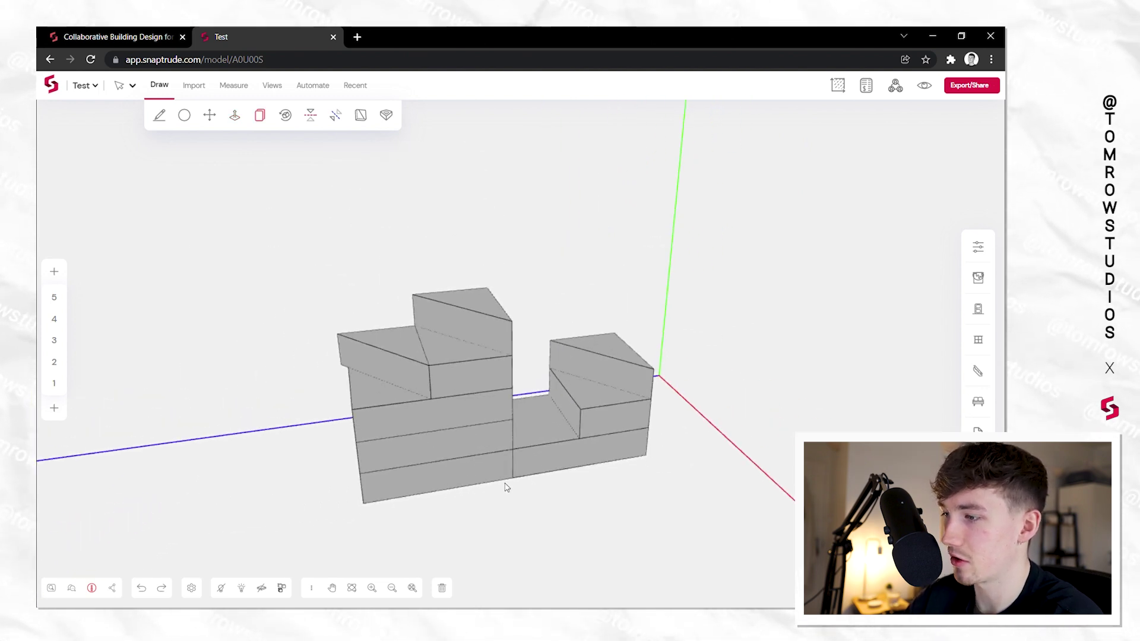
key("c")
scroll(446, 489, "up", 8)
scroll(444, 469, "up", 3)
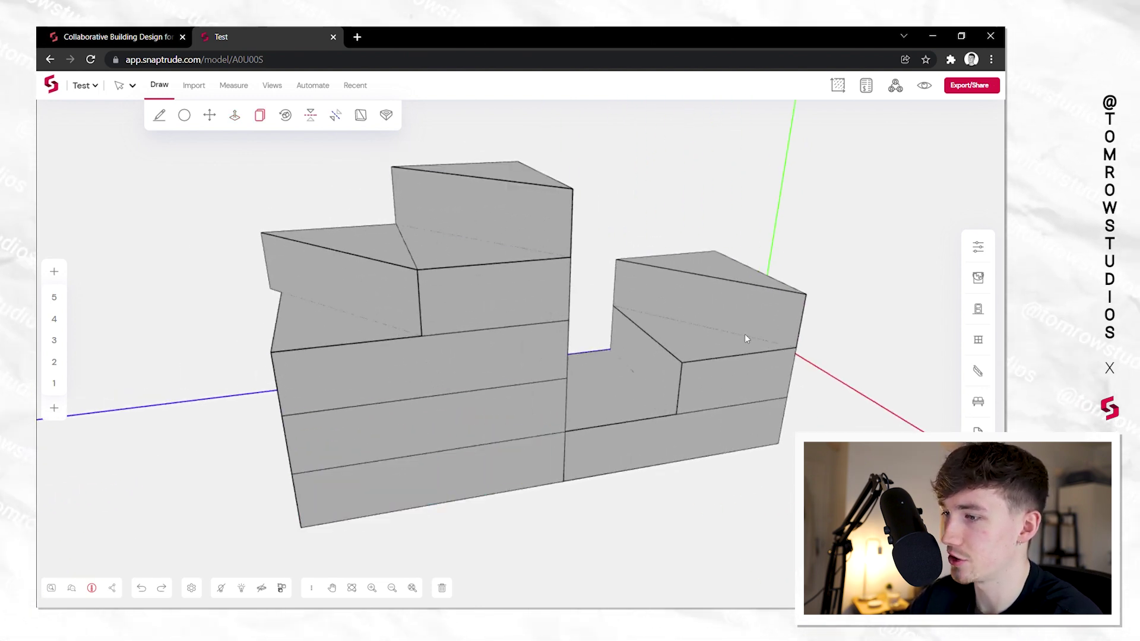
scroll(517, 419, "down", 4)
scroll(518, 419, "up", 2)
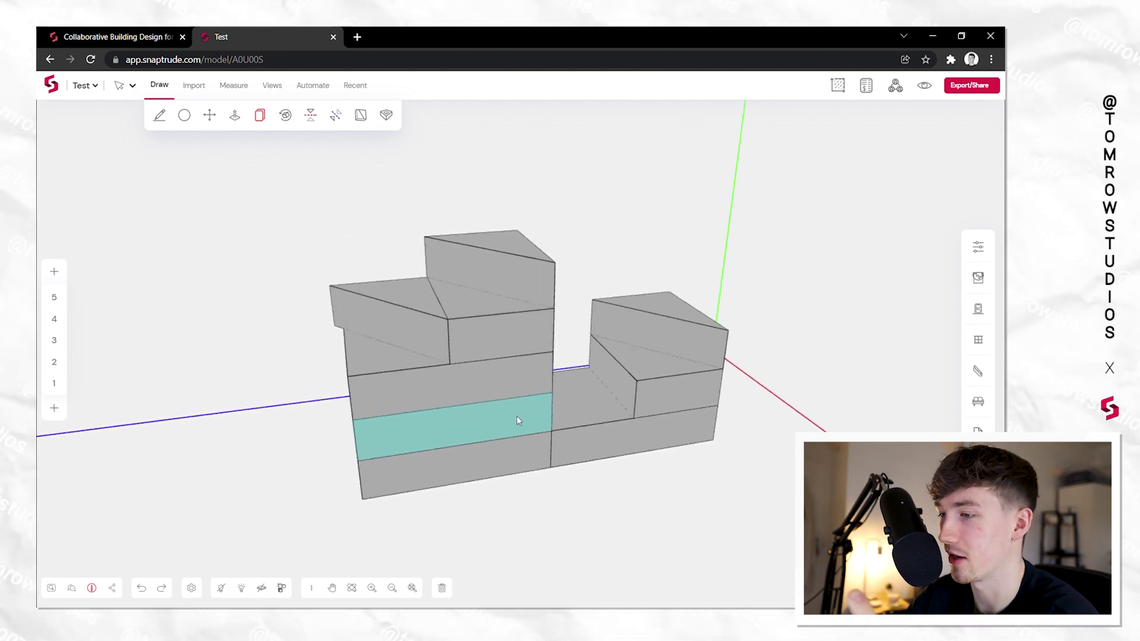
scroll(517, 419, "up", 2)
scroll(540, 405, "down", 2)
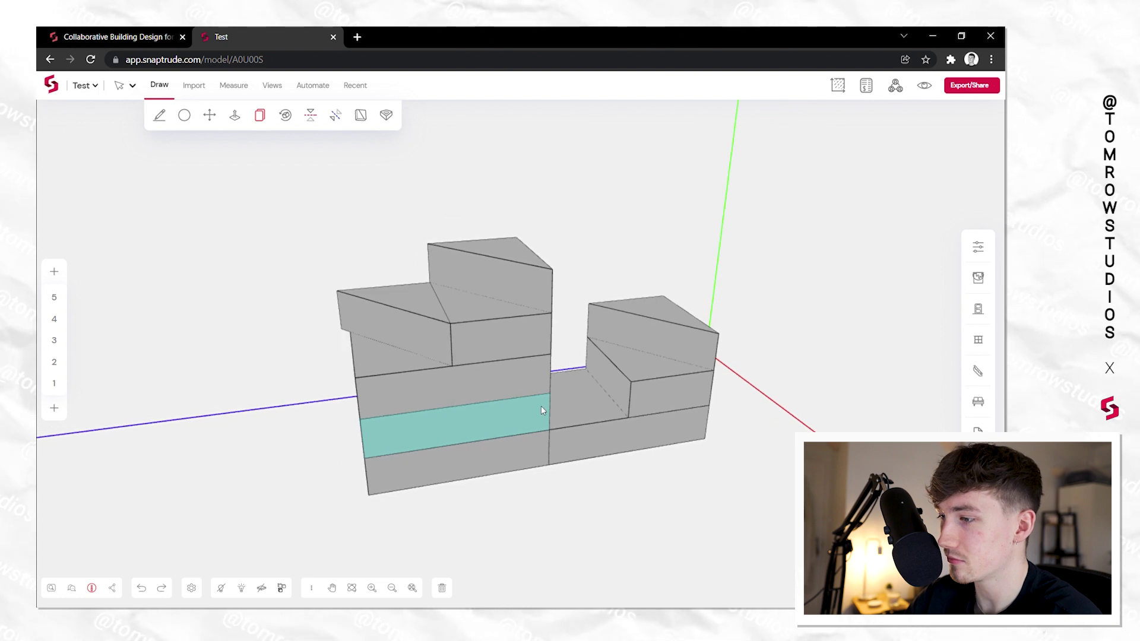
scroll(460, 322, "up", 3)
scroll(460, 322, "down", 3)
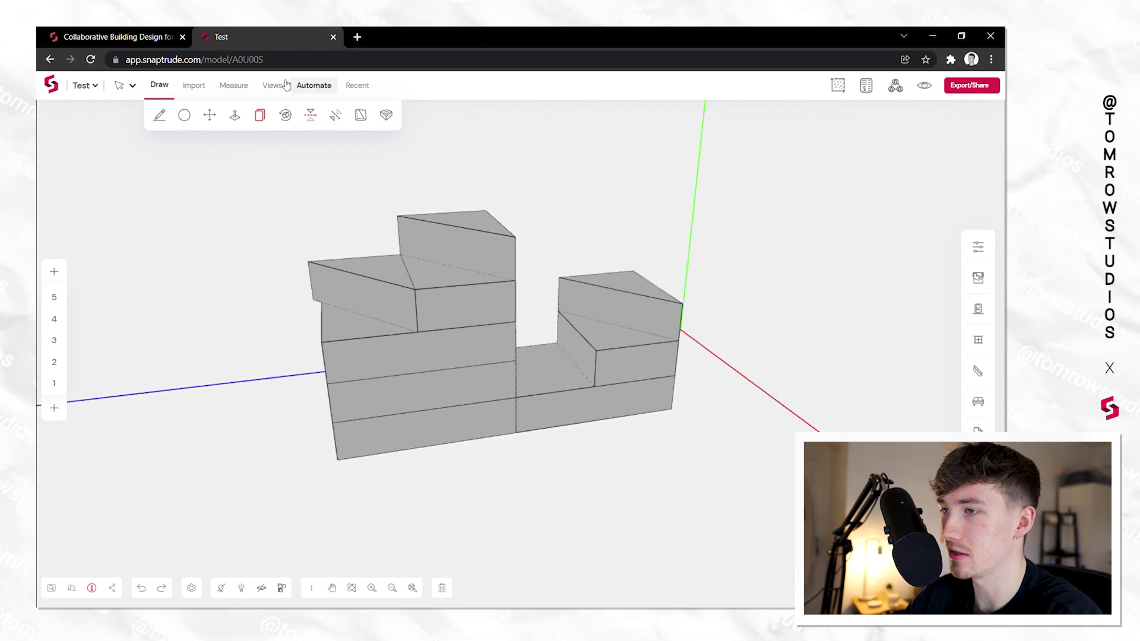
Run Create Building to turn the massing into walls and slabs
left_click(314, 86)
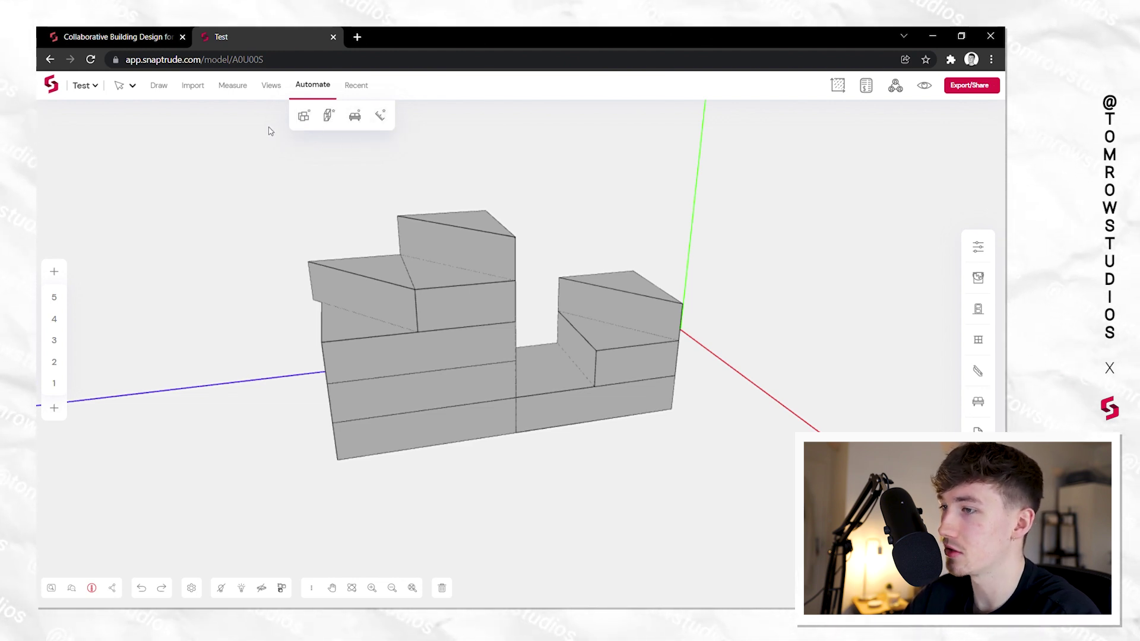
left_click(330, 116)
scroll(448, 300, "up", 5)
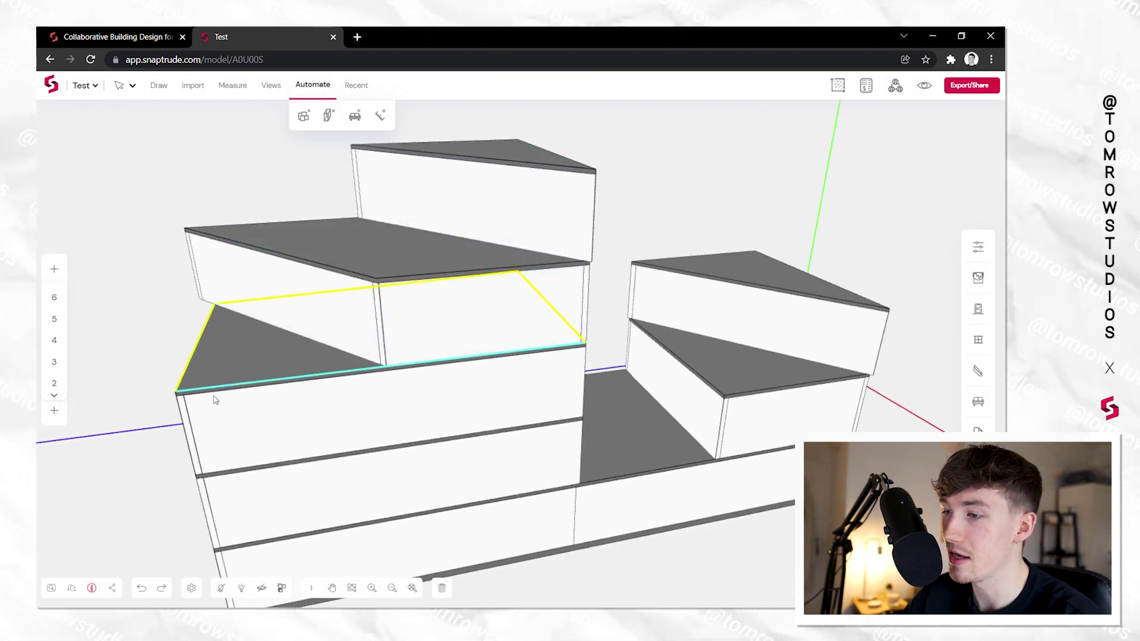
scroll(550, 440, "down", 4)
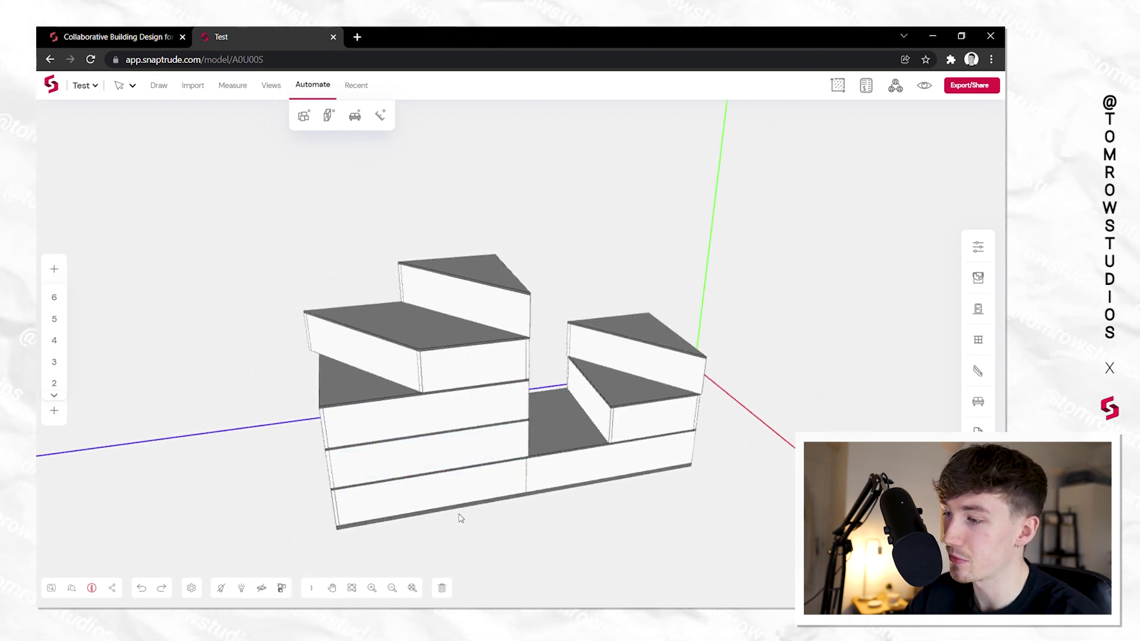
scroll(380, 469, "up", 3)
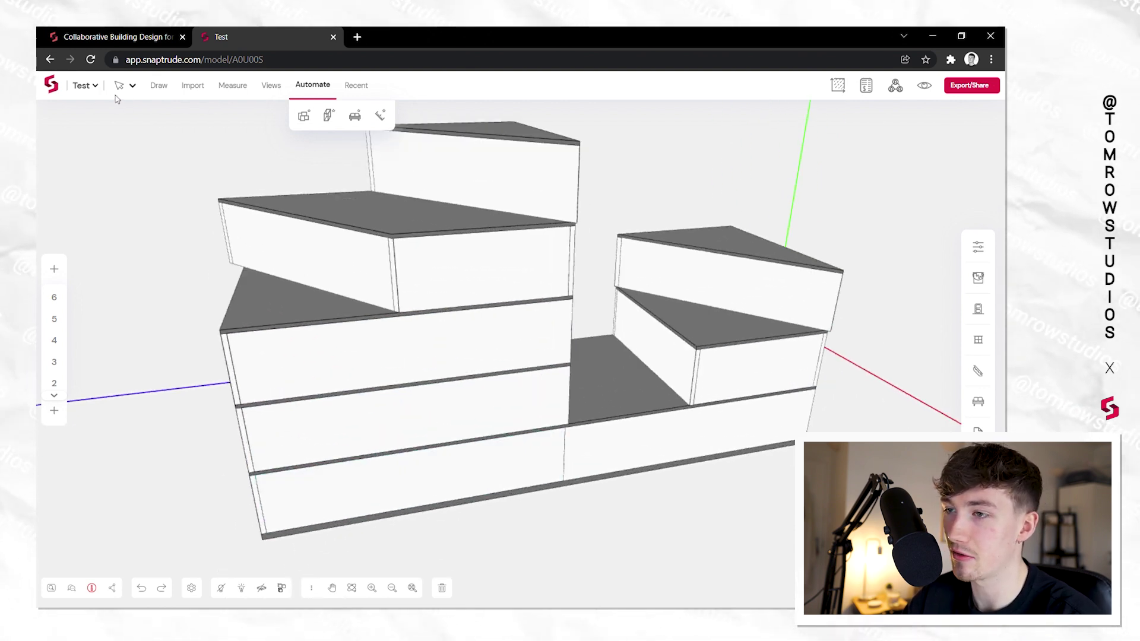
Delete a wall face on the upper block as a test, then undo the deletion
left_click(444, 300)
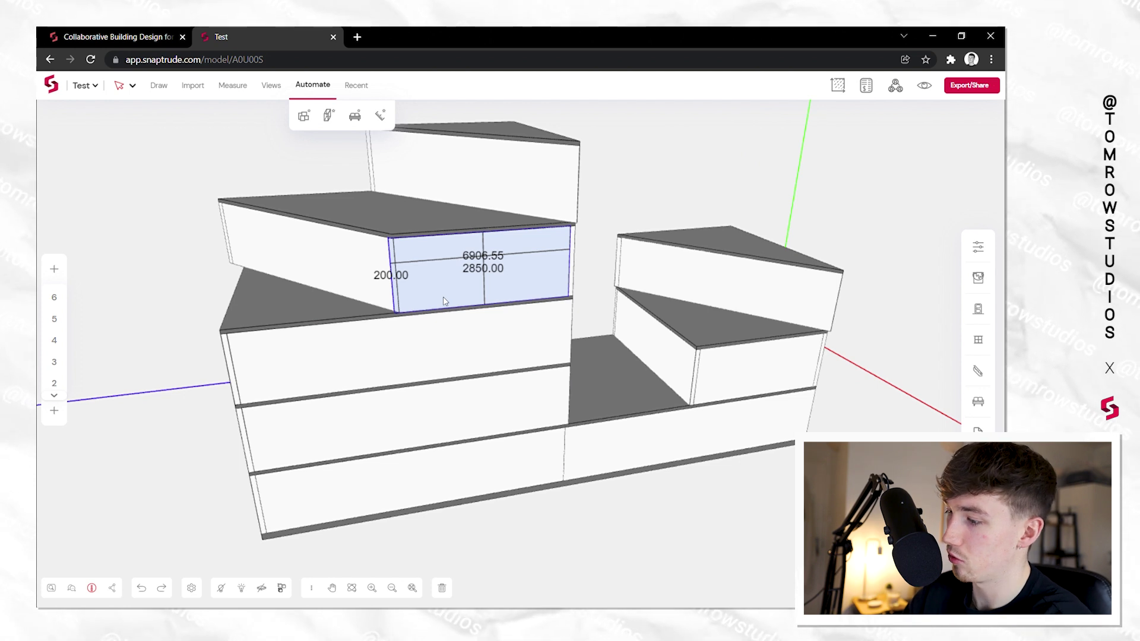
key("Delete")
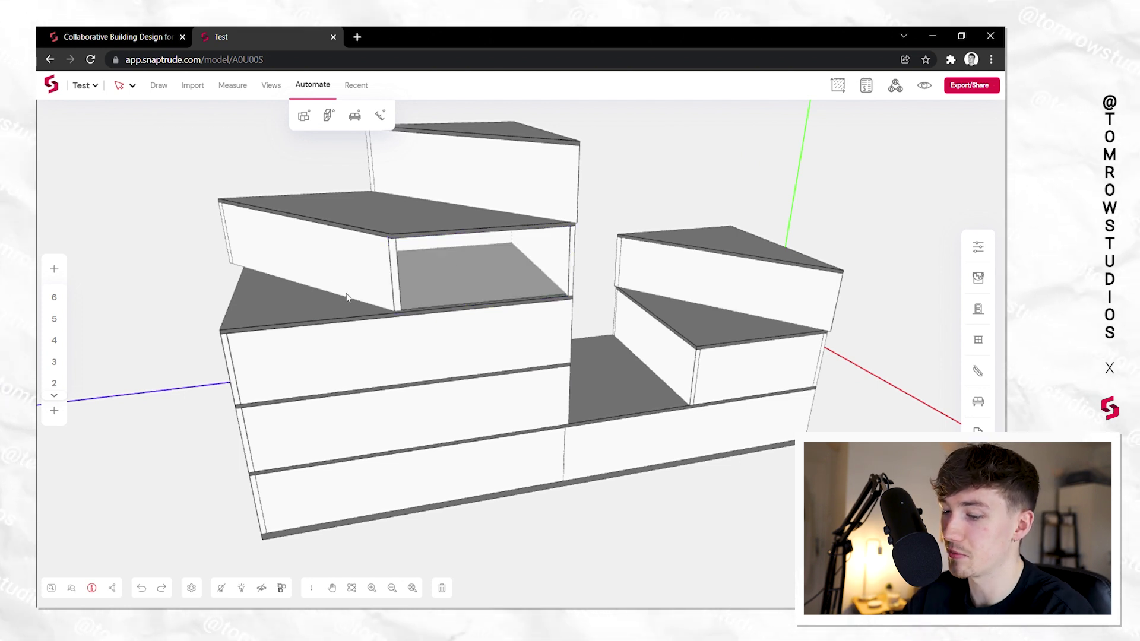
key("ctrl+z")
scroll(475, 323, "down", 3)
scroll(473, 329, "up", 2)
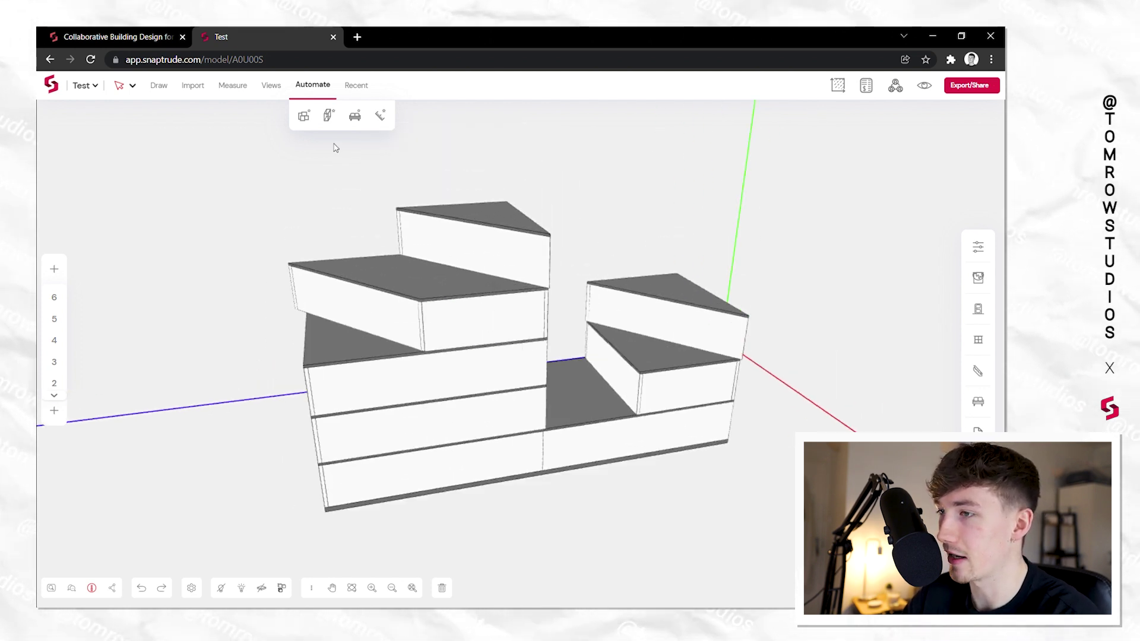
left_click(173, 87)
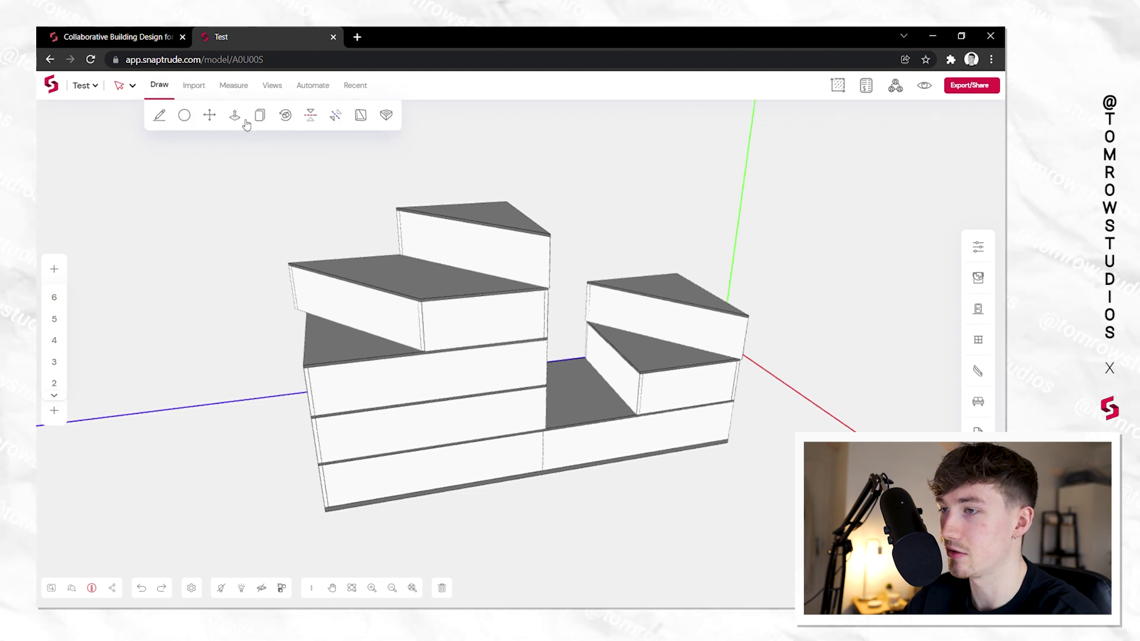
Push a step face down with push-pull to extend the step block
left_click(236, 122)
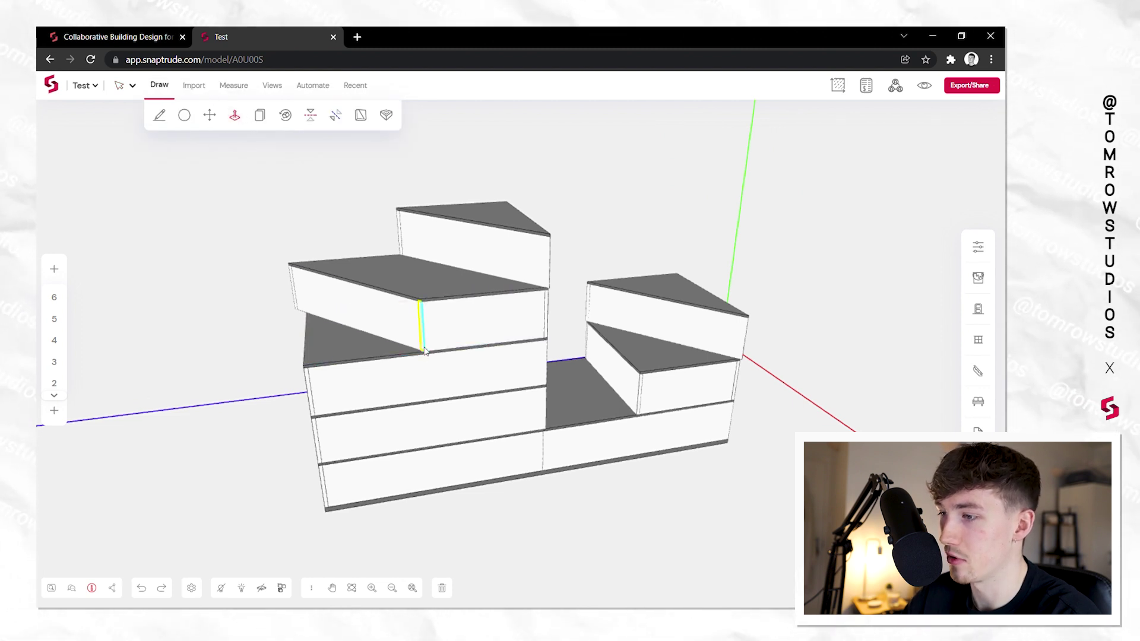
left_click(425, 355)
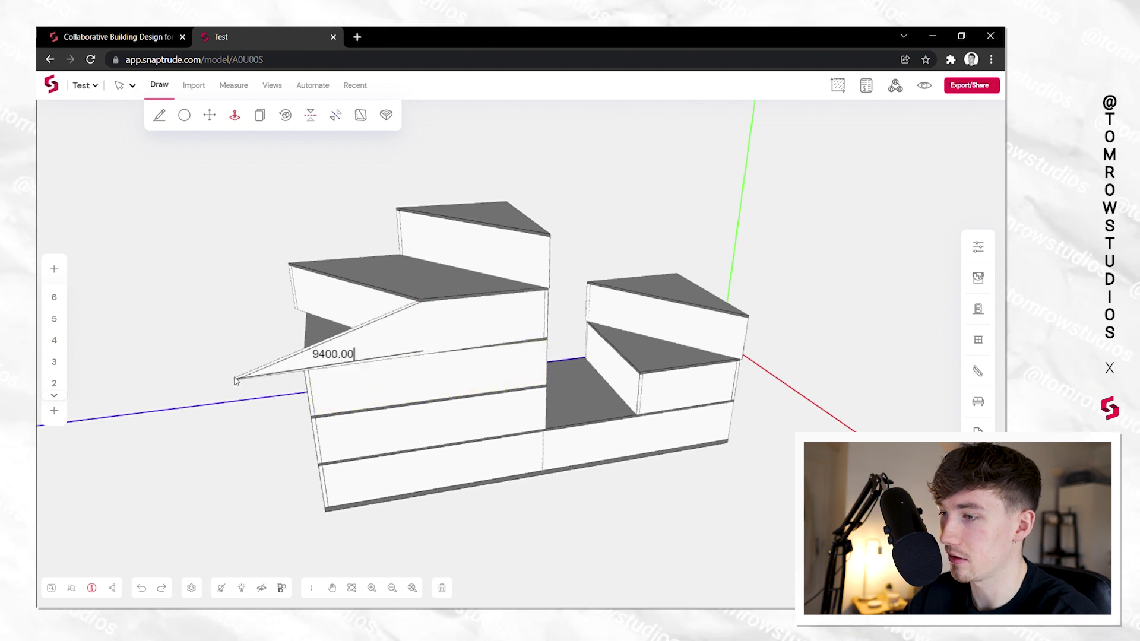
left_click(523, 380)
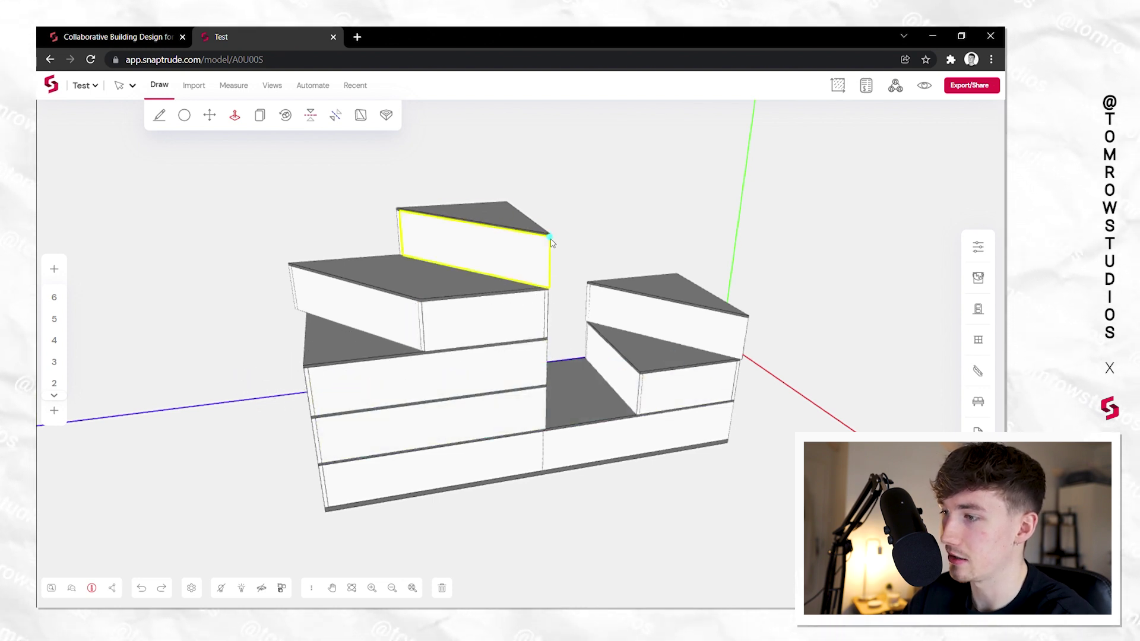
left_click(551, 242)
key("Escape")
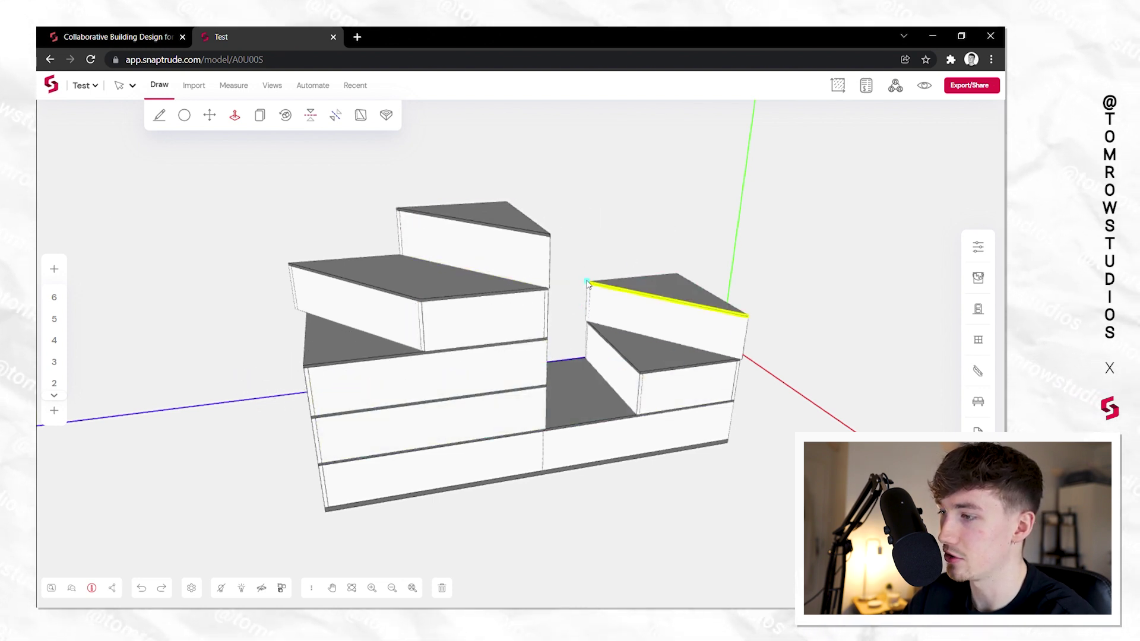
Raise the right step's top edge into a peak and slope the upper step's back edge
left_click(587, 283)
left_click(649, 235)
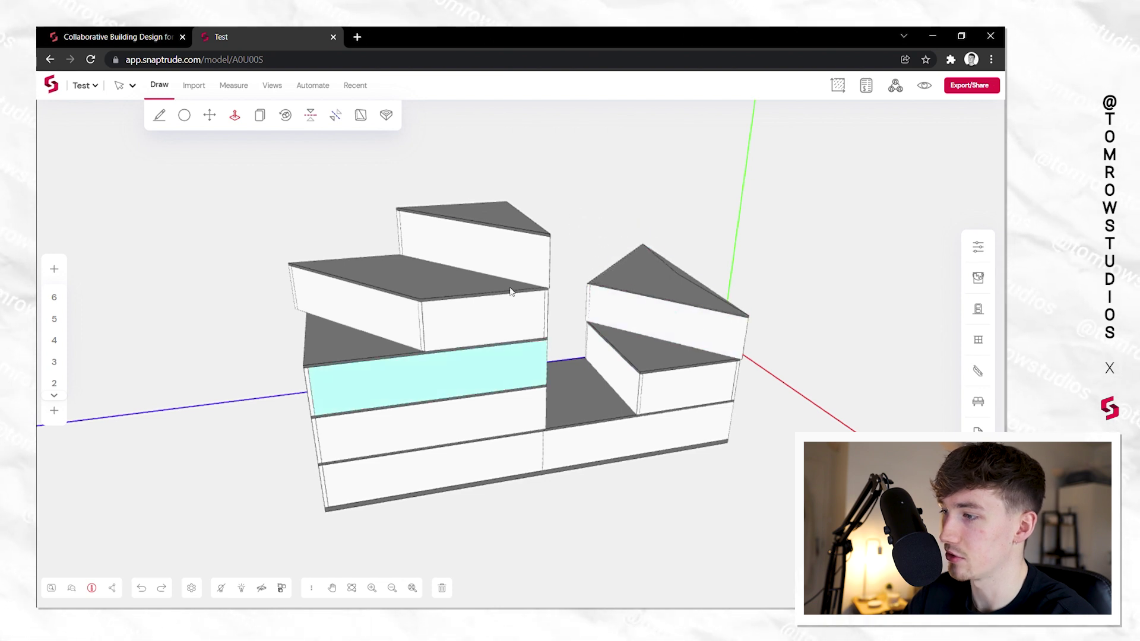
left_click(507, 202)
left_click(511, 192)
scroll(463, 288, "down", 5)
scroll(505, 300, "up", 4)
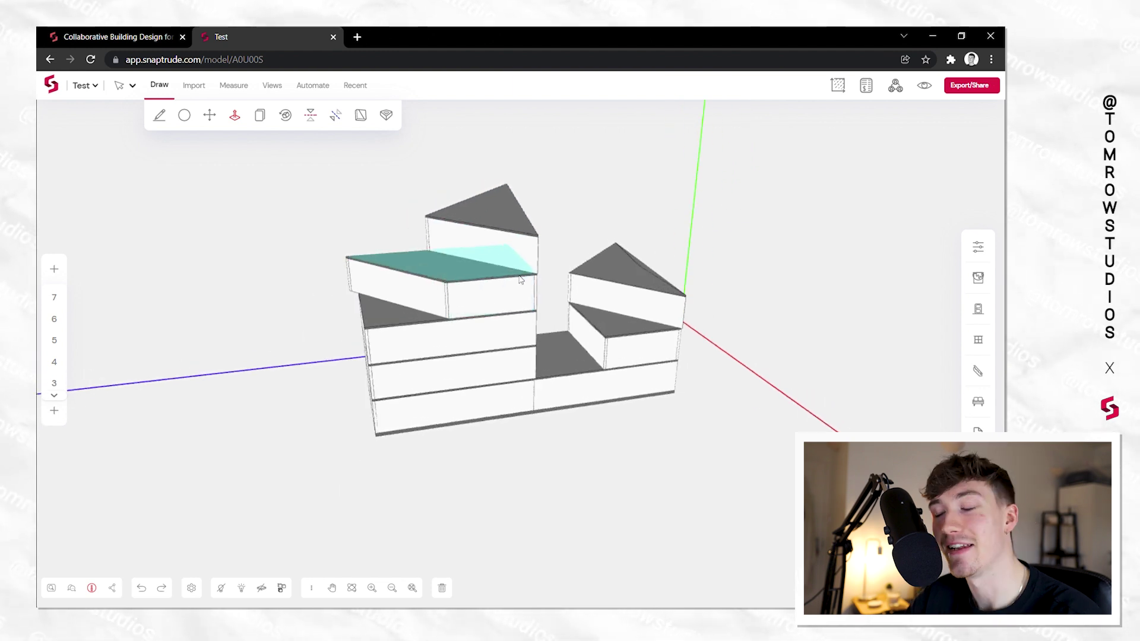
scroll(529, 306, "down", 3)
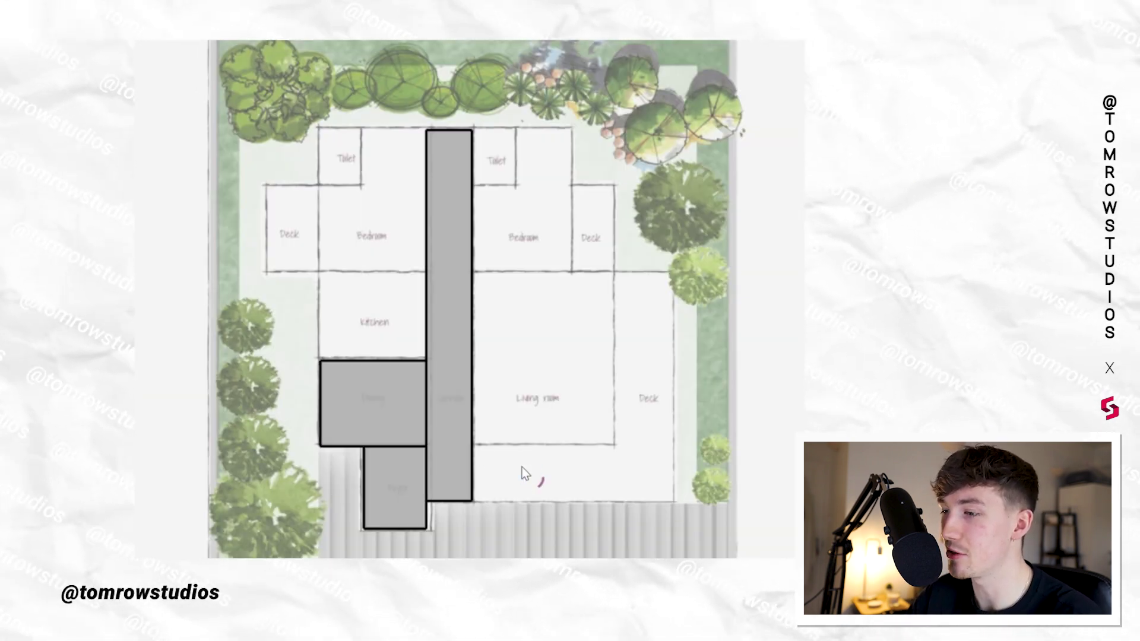
Place grey masses over the kitchen and bedroom areas of the floor plan diagram
left_click(388, 205)
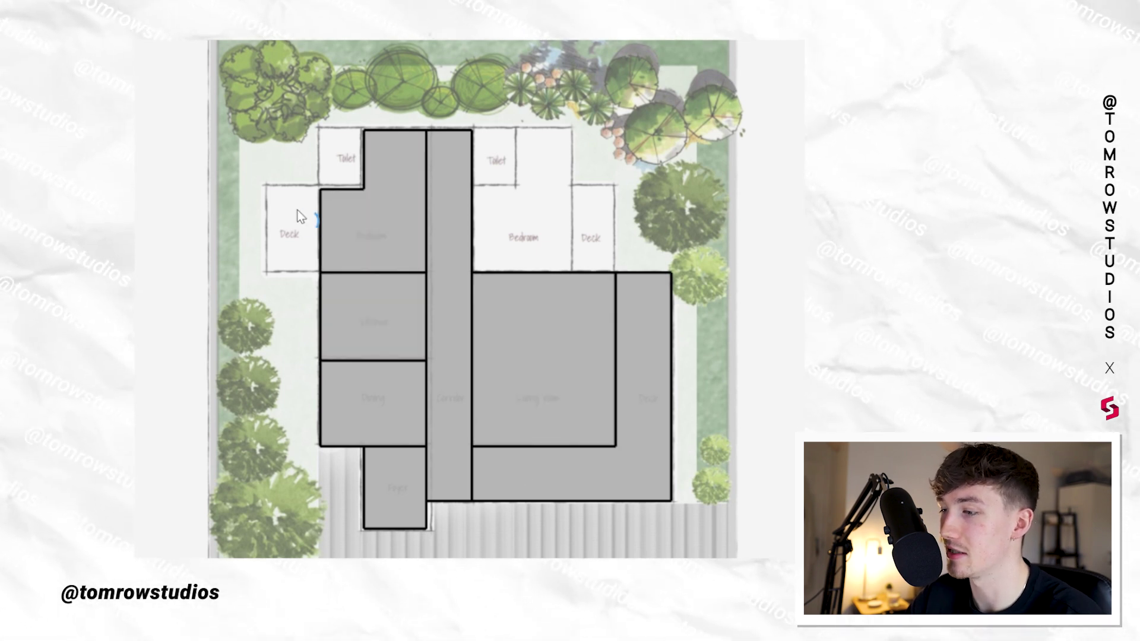
left_click(297, 209)
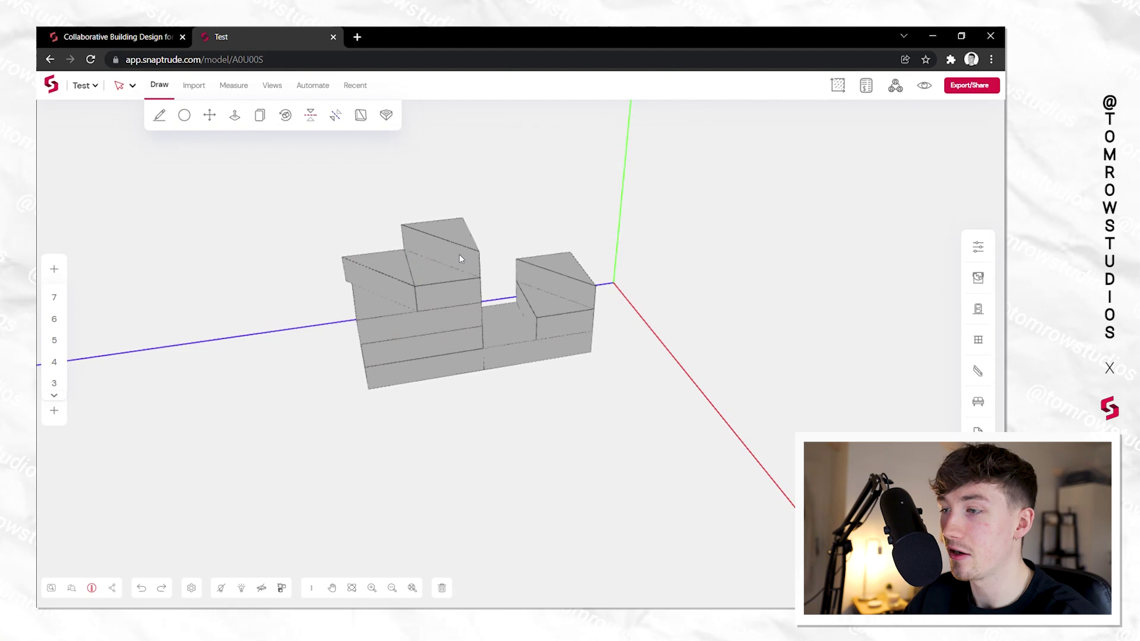
Label the right slanted block as Deck
scroll(458, 254, "up", 3)
scroll(451, 236, "up", 2)
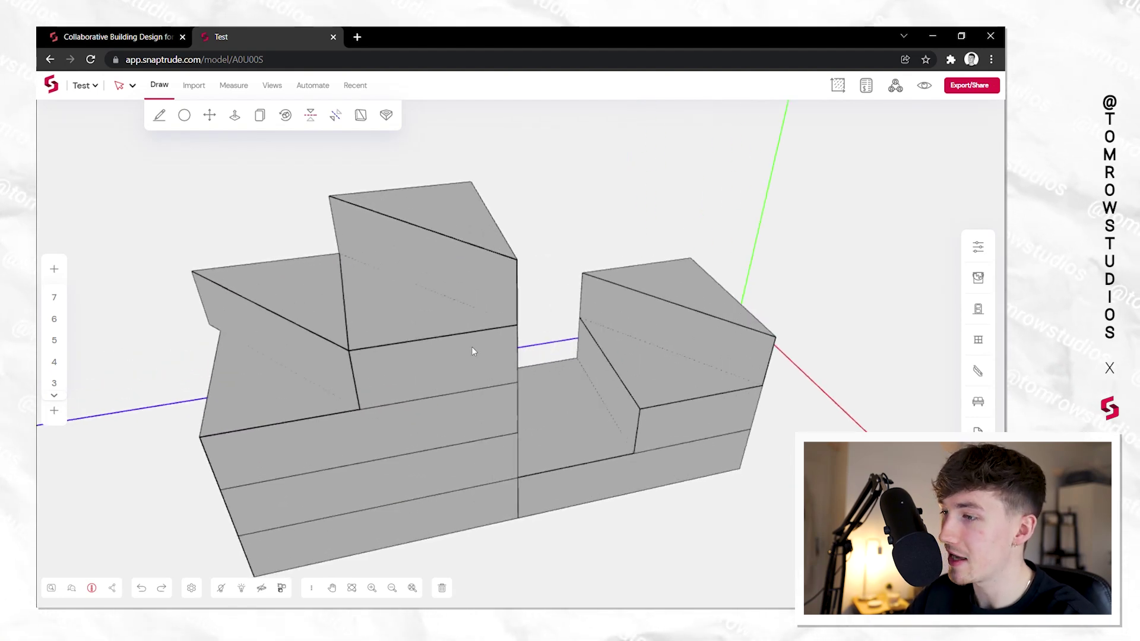
left_click(685, 294)
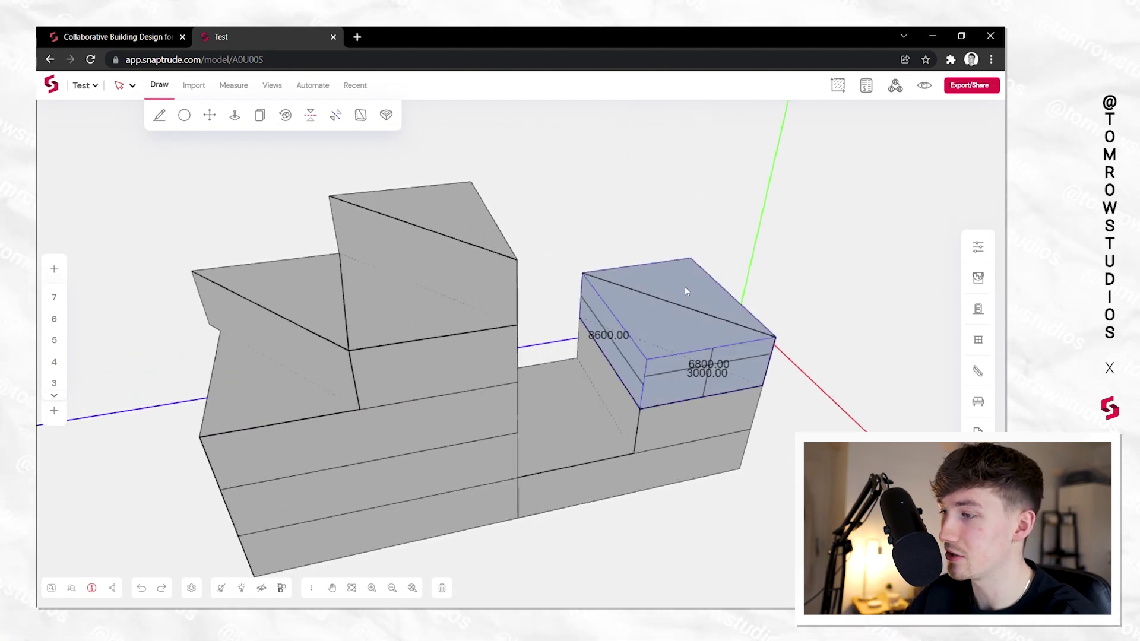
key("Escape")
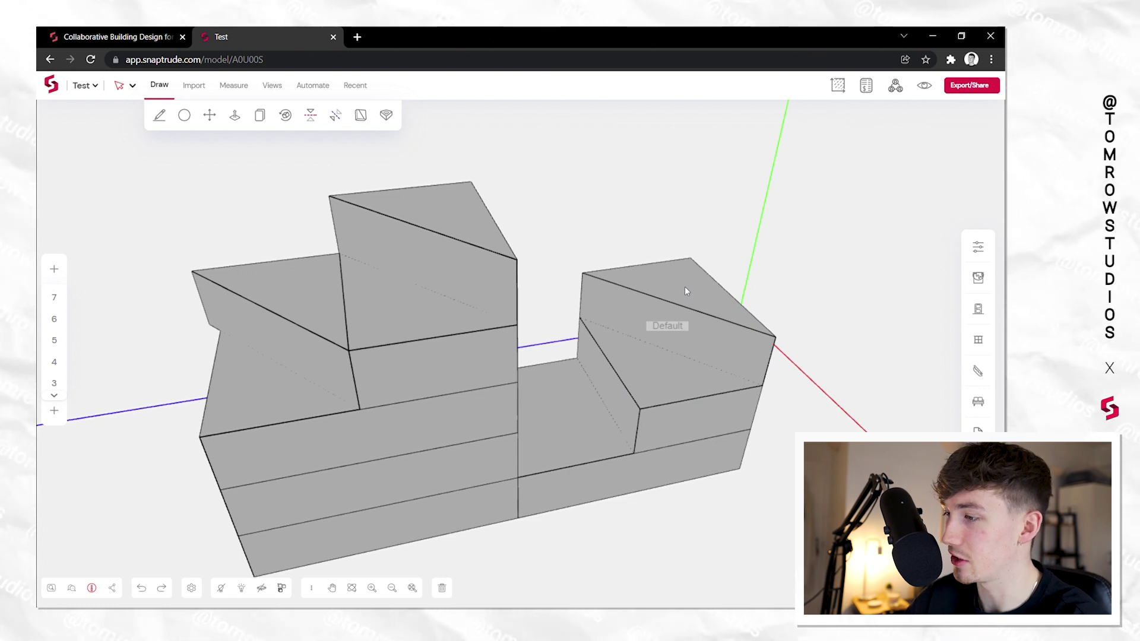
type("Deck")
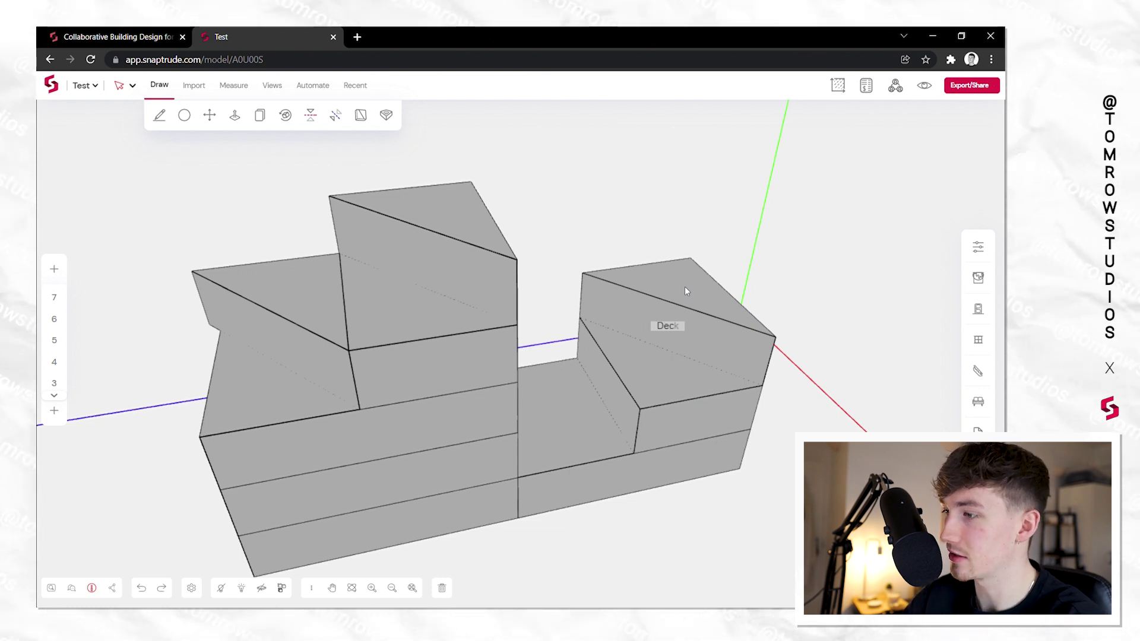
key("Return")
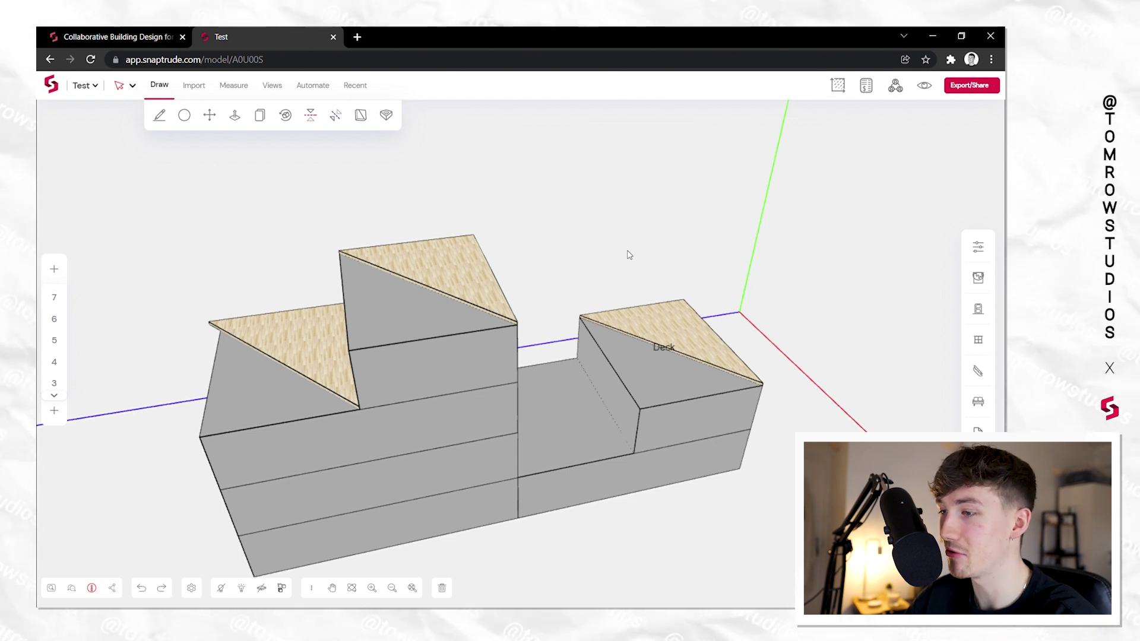
Change the deck mass's type to Water body
double_click(640, 382)
type("We")
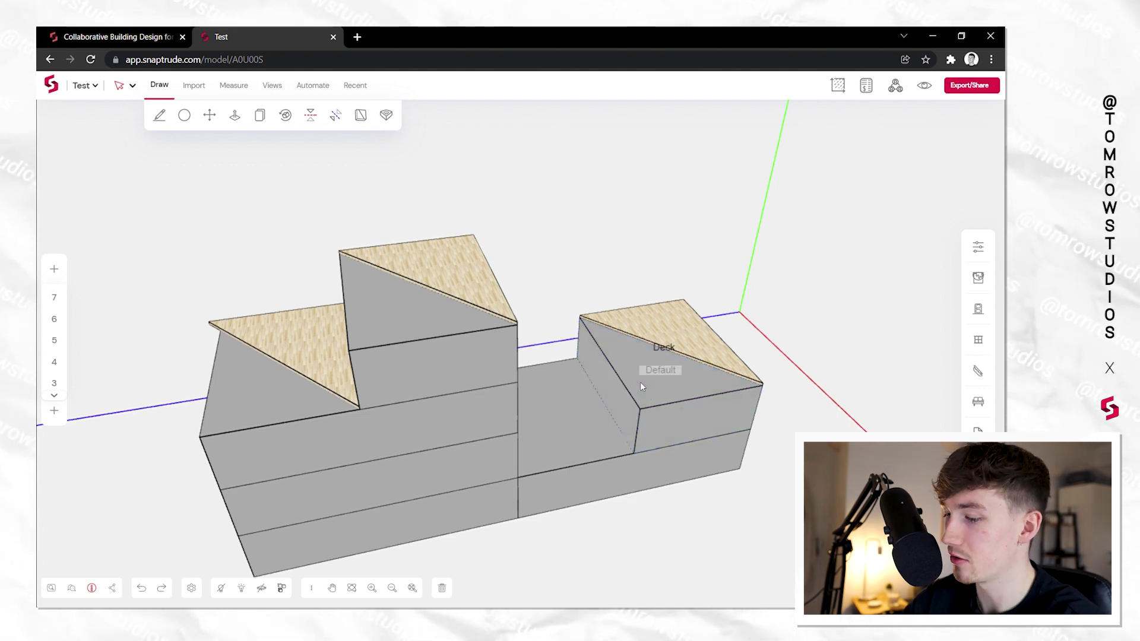
key("BackSpace")
type("ater")
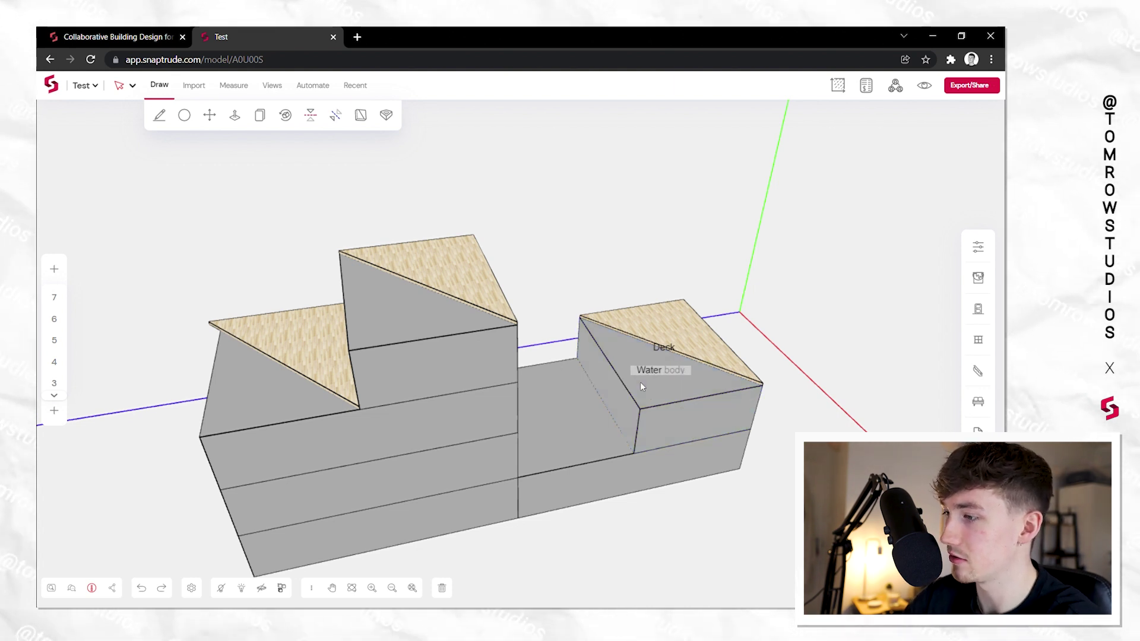
key("Return")
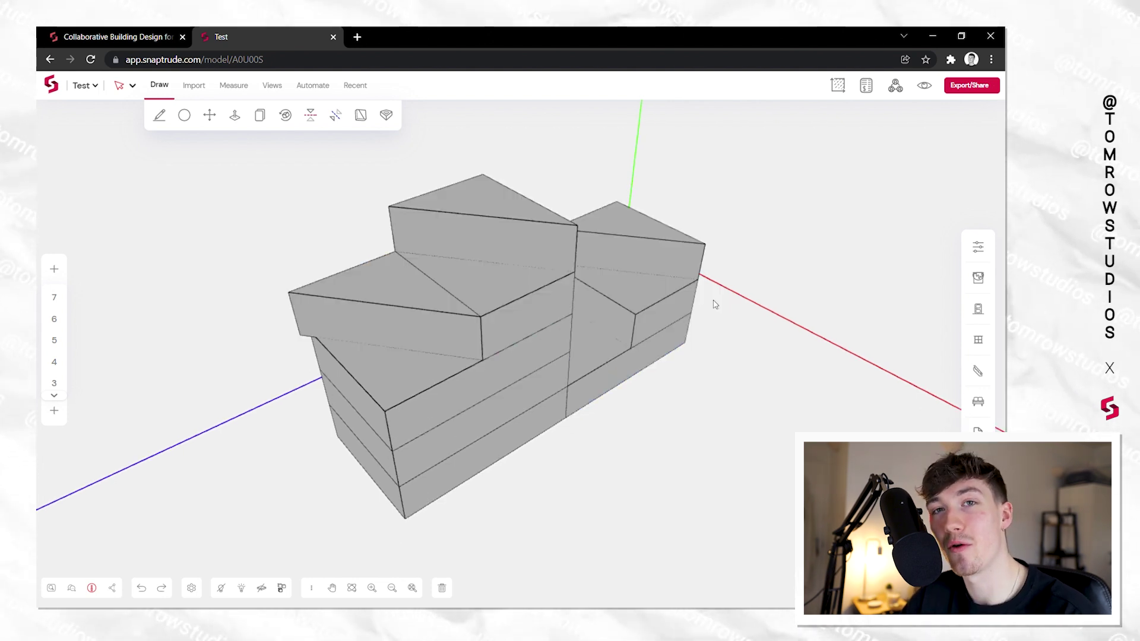
Open Share Model from the Export/Share menu for the Test project
left_click(999, 88)
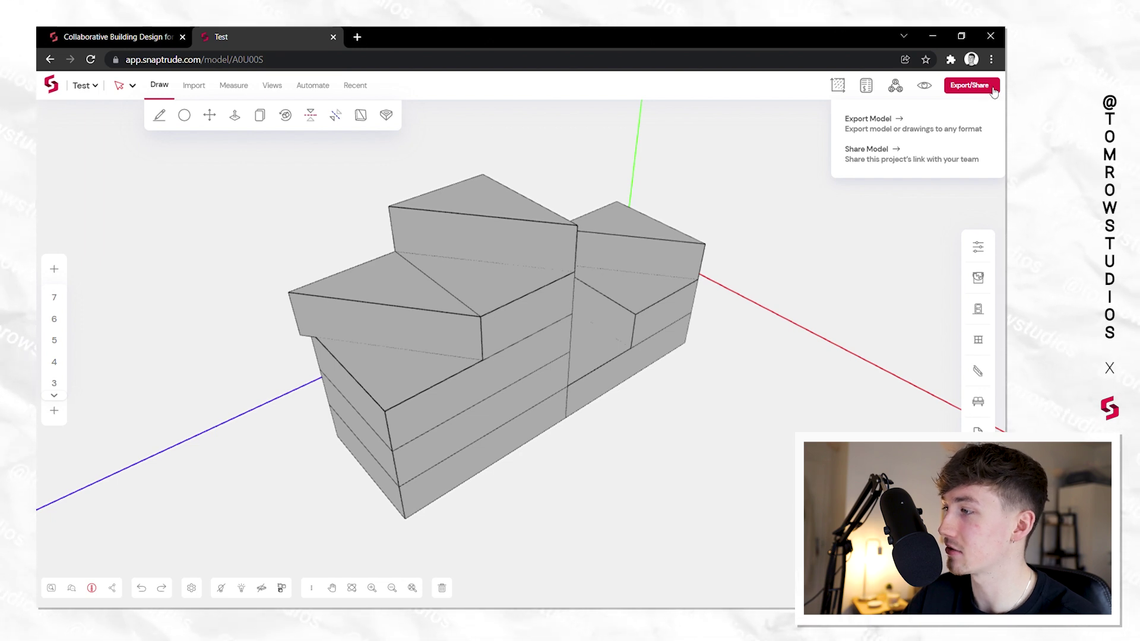
left_click(889, 158)
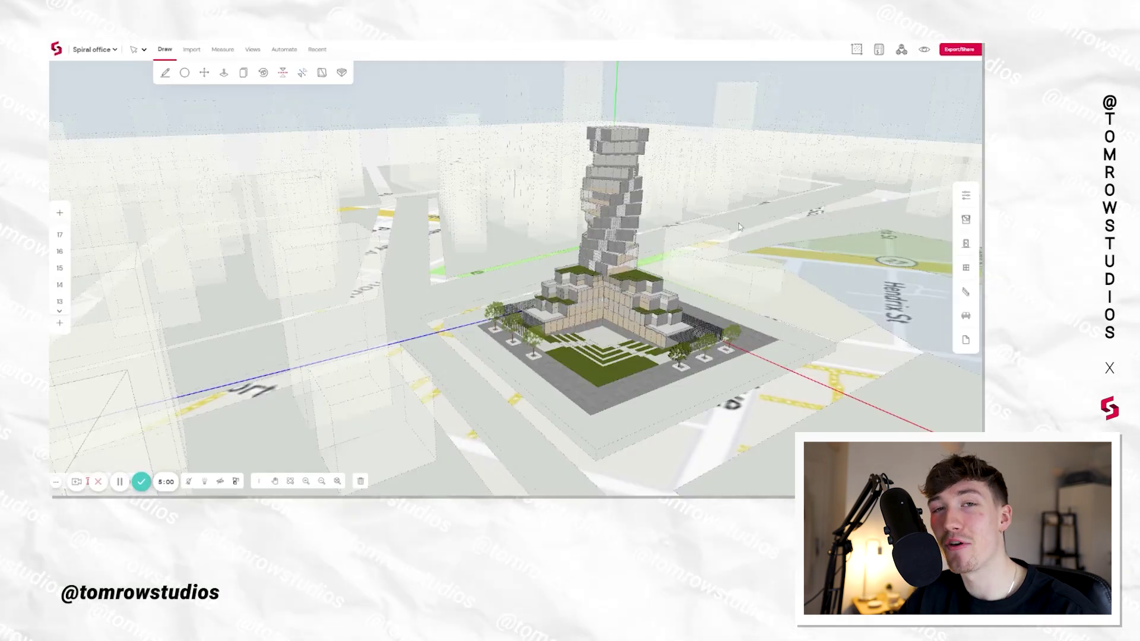
Orbit and zoom around the Spiral office tower, viewing the plaza and site from several sides
mouse_move(706, 222)
middle_mouse_down()
mouse_move(676, 221)
mouse_move(721, 233)
middle_mouse_up()
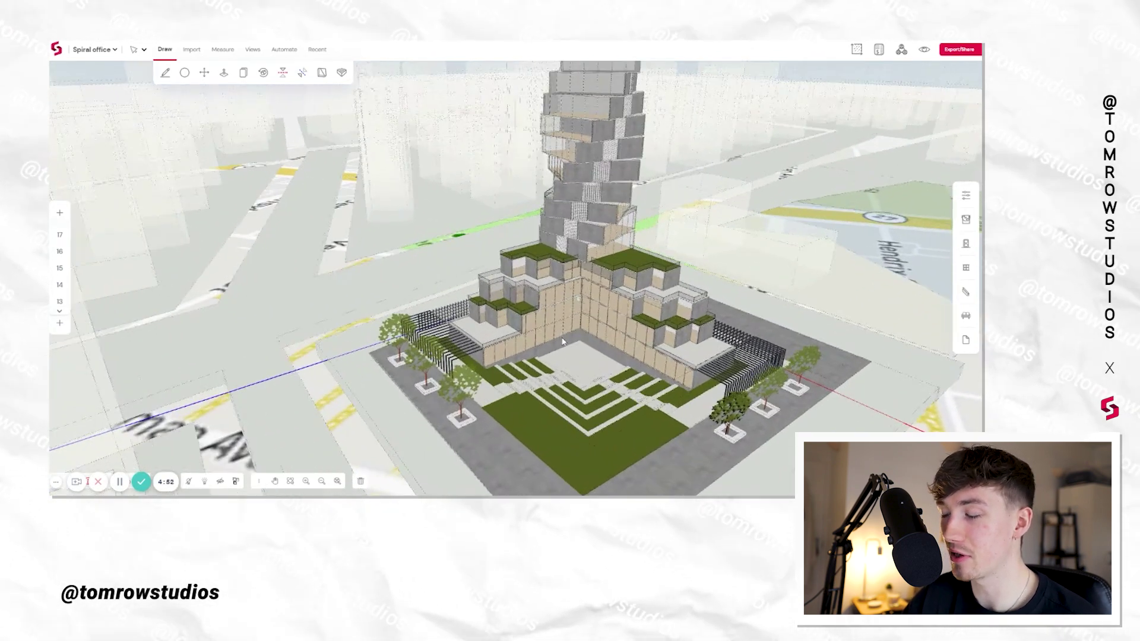
scroll(563, 341, "up", 3)
middle_click_drag(598, 376, 488, 268)
middle_click_drag(733, 308, 670, 309)
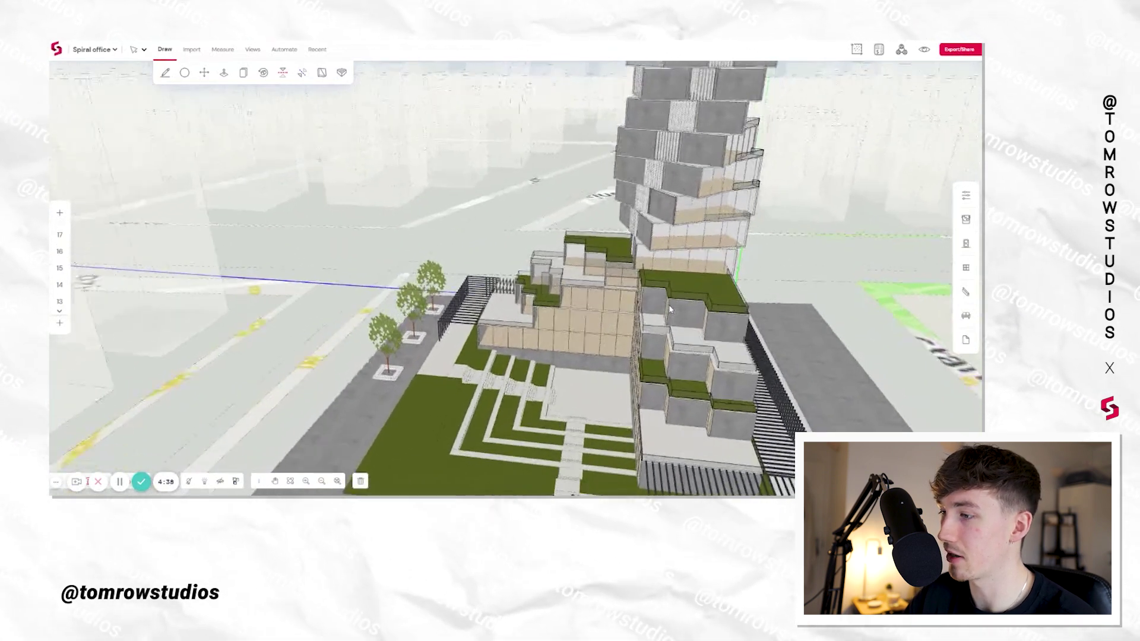
scroll(670, 310, "down", 3)
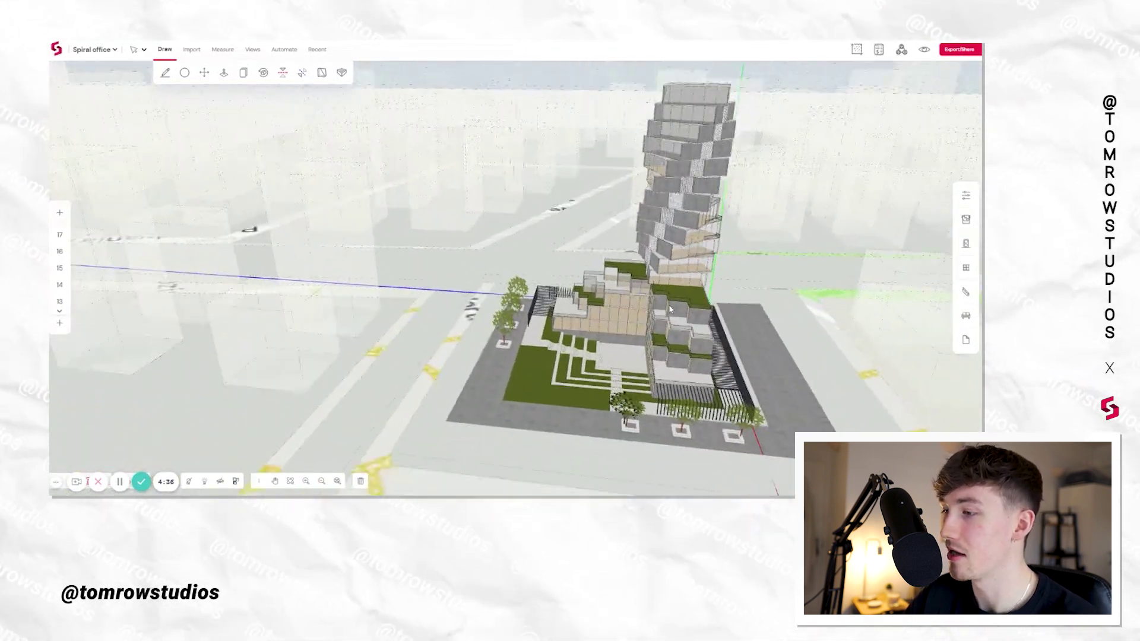
middle_click_drag(633, 338, 917, 351)
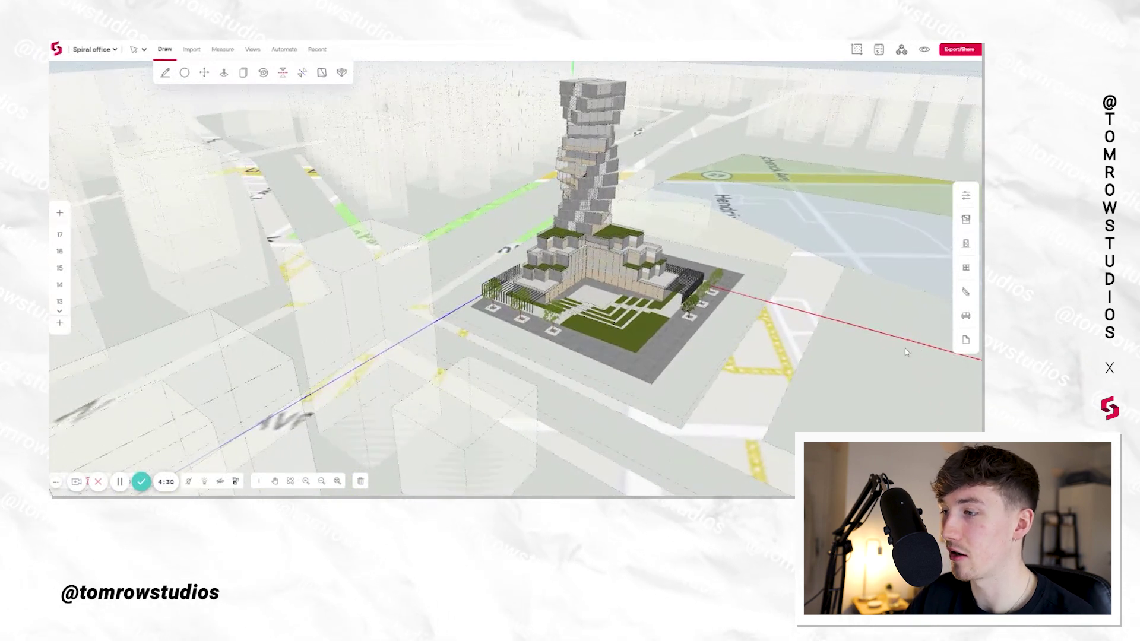
middle_click_drag(403, 308, 444, 314)
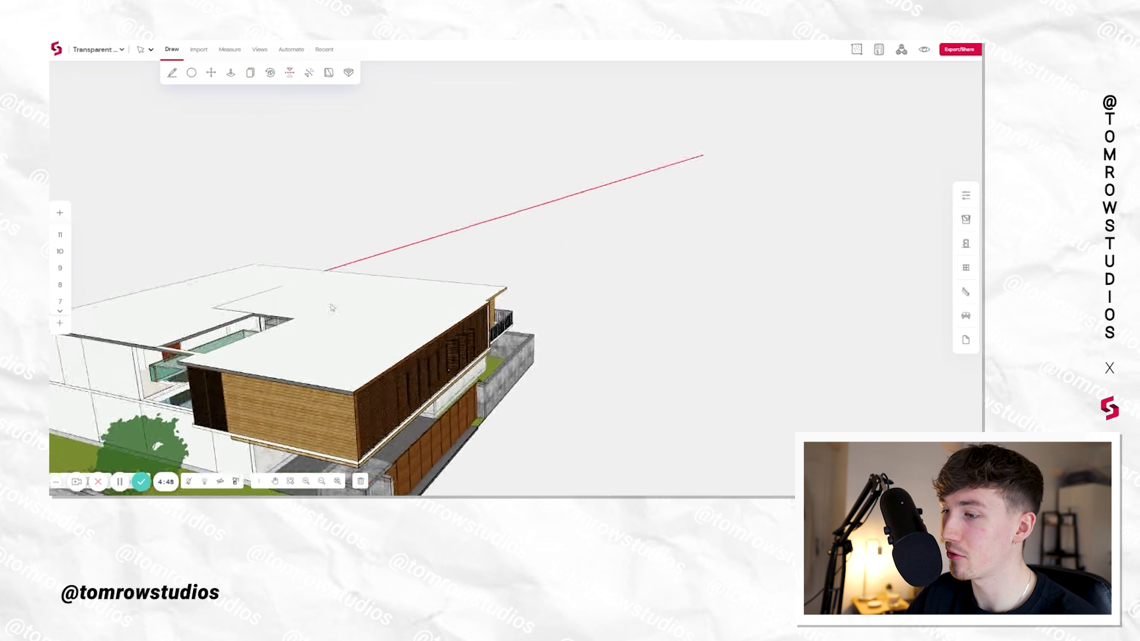
Turn the house to its long front facade and zoom into the courtyard toward the glass doors
middle_click_drag(361, 302, 393, 304)
middle_click_drag(204, 405, 398, 444)
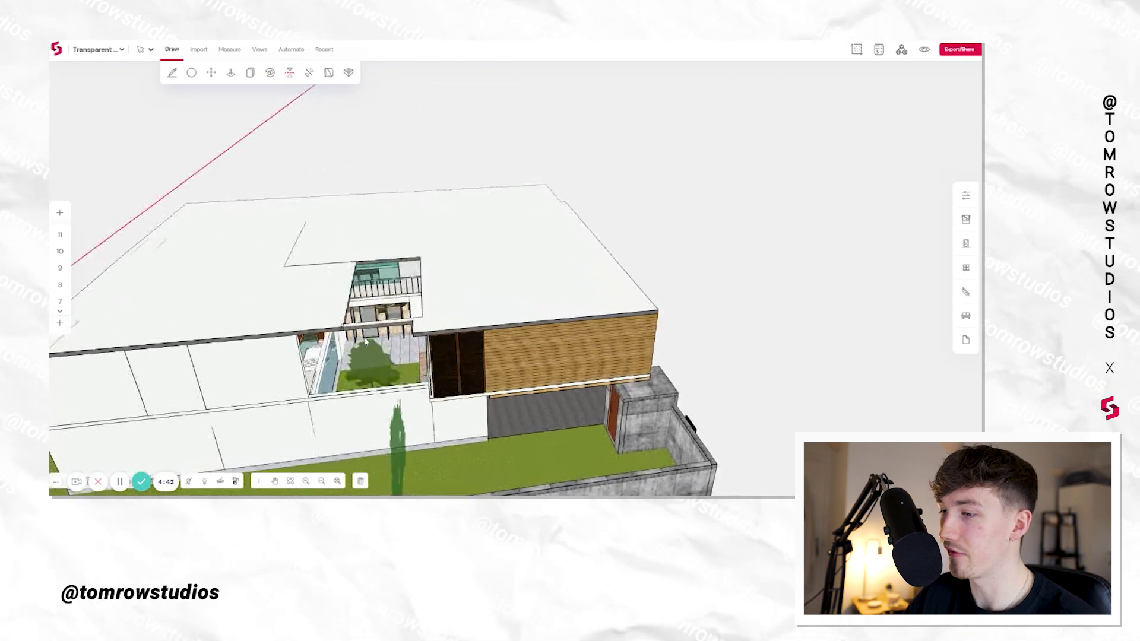
scroll(365, 342, "up", 6)
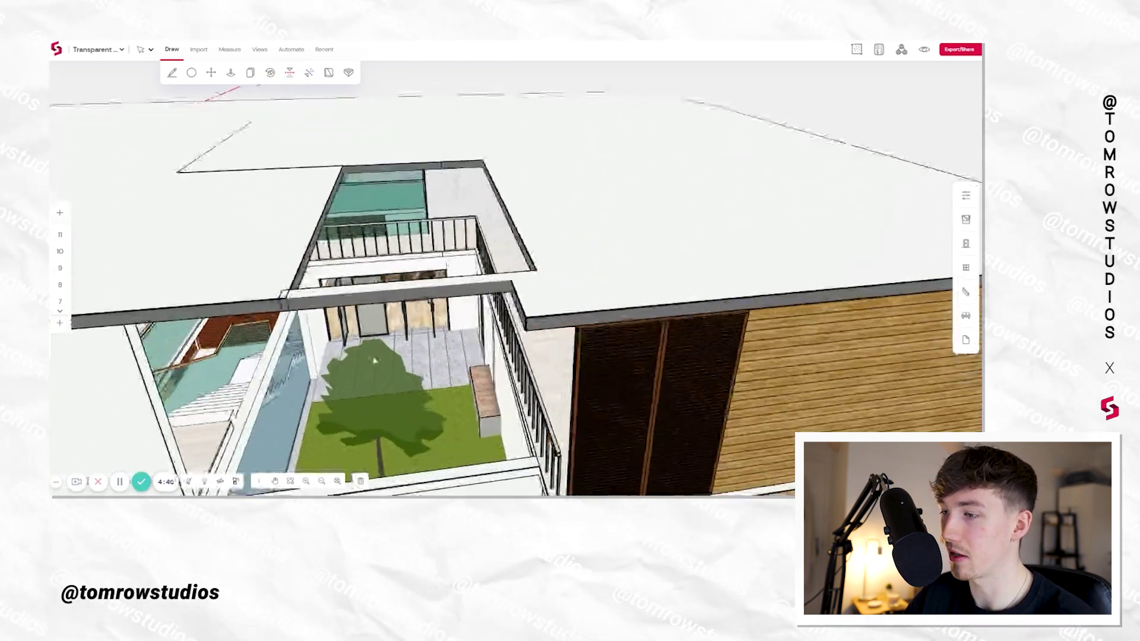
scroll(374, 361, "up", 5)
scroll(380, 277, "up", 8)
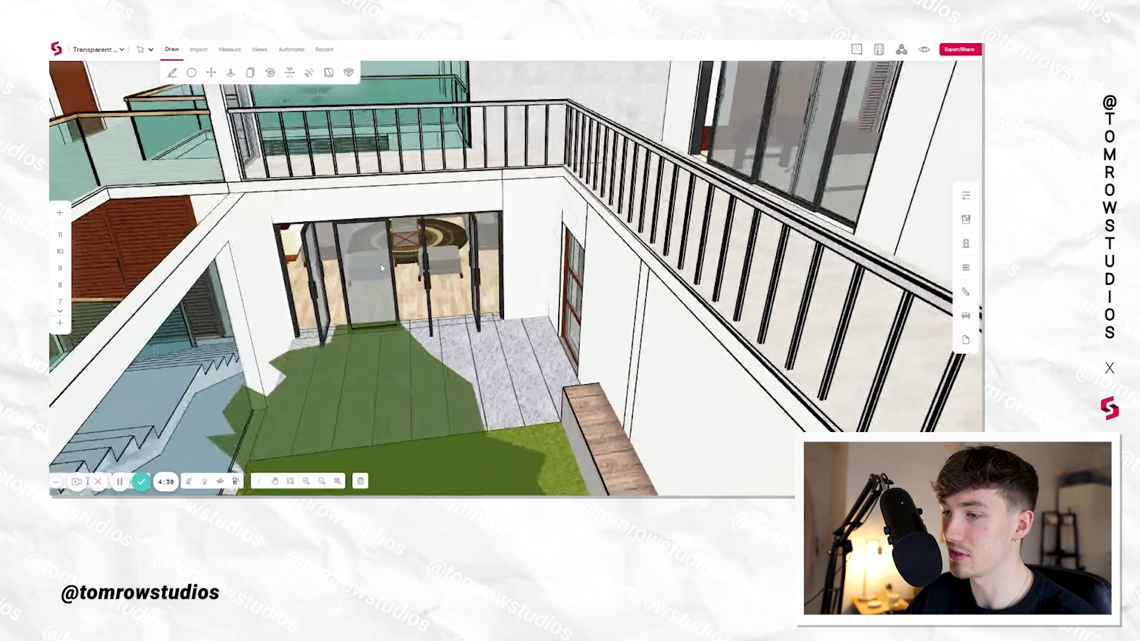
scroll(413, 278, "up", 8)
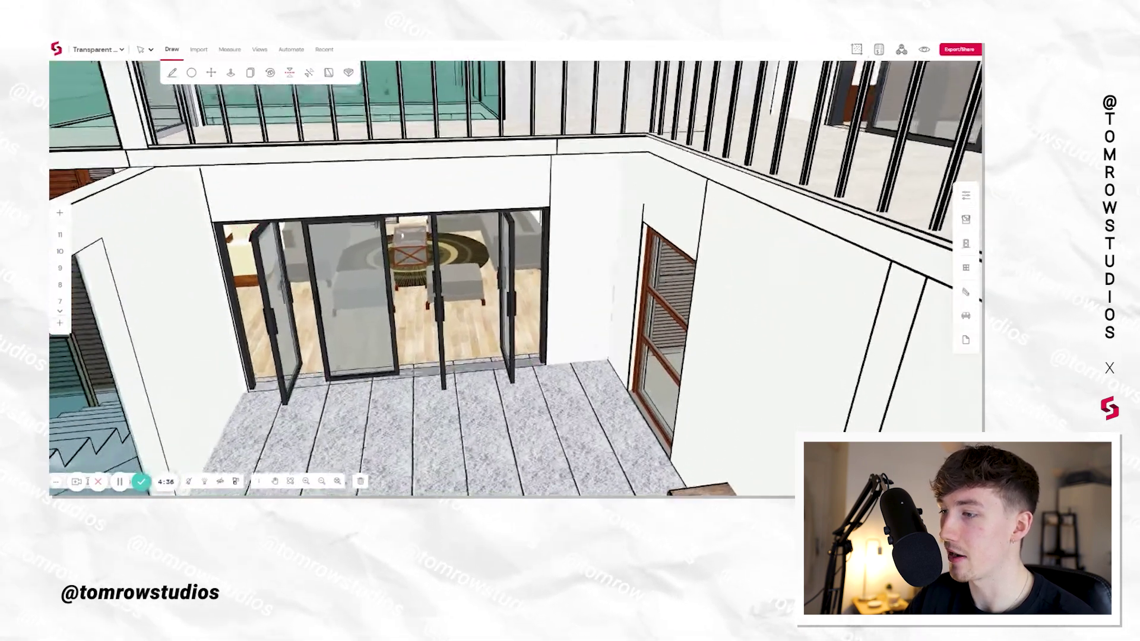